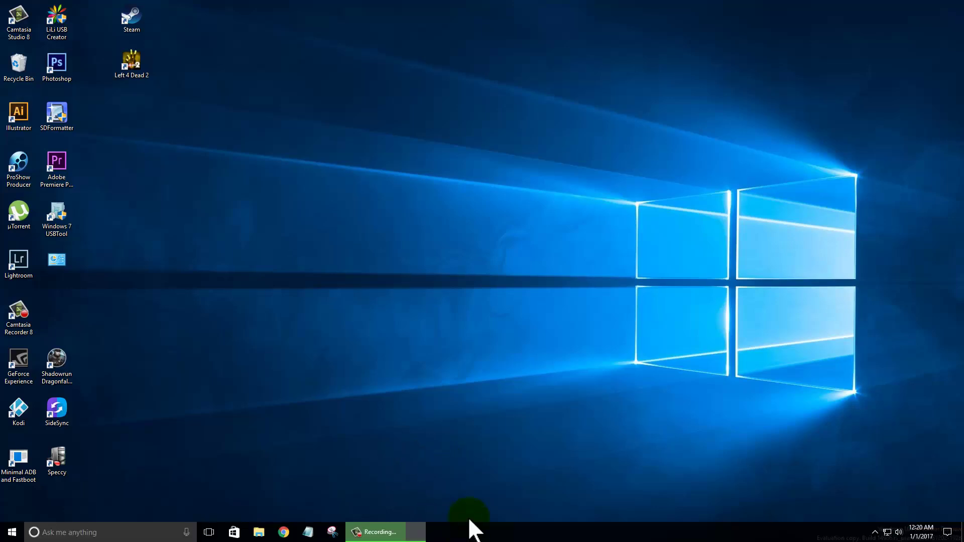
Step: Open Google Chrome and search for 'ccleaner'
mouse_move(279, 539)
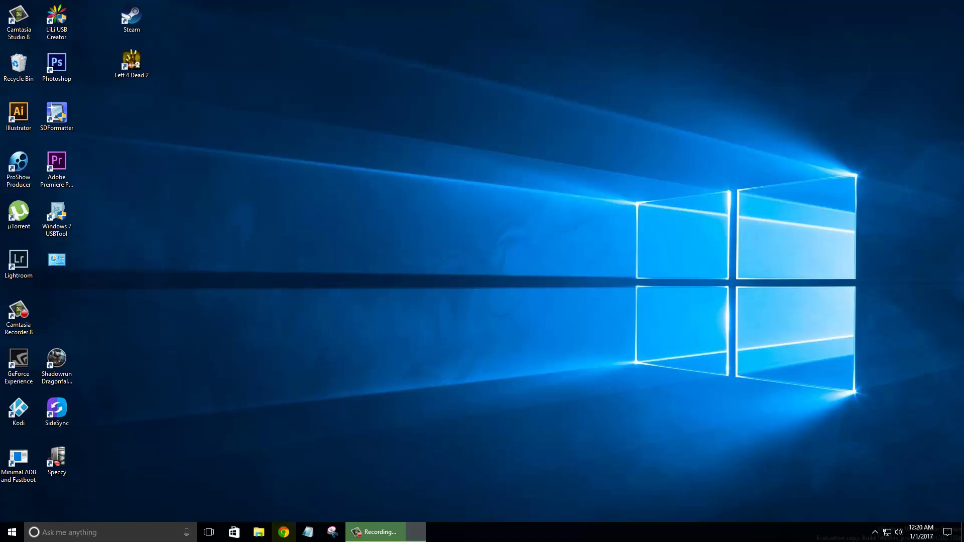
left_click(283, 533)
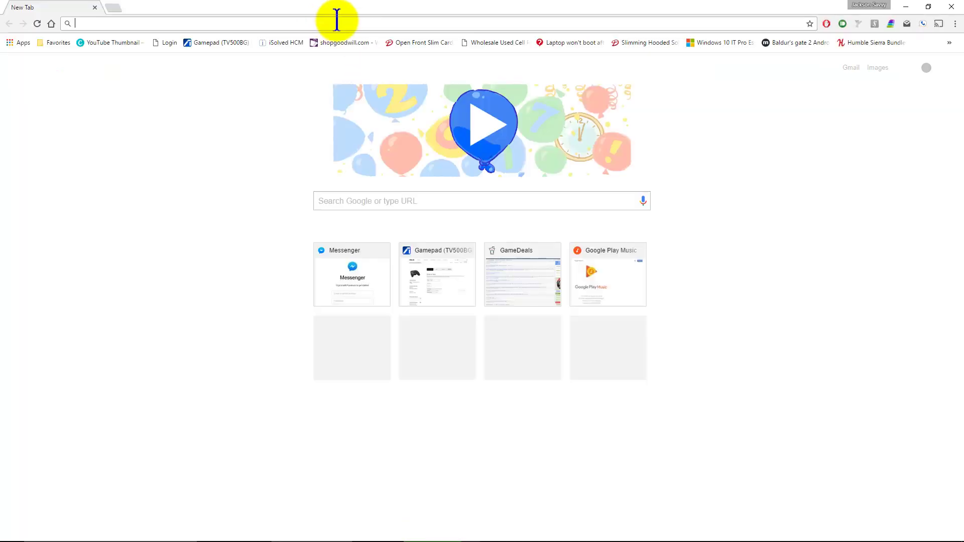
type("cc")
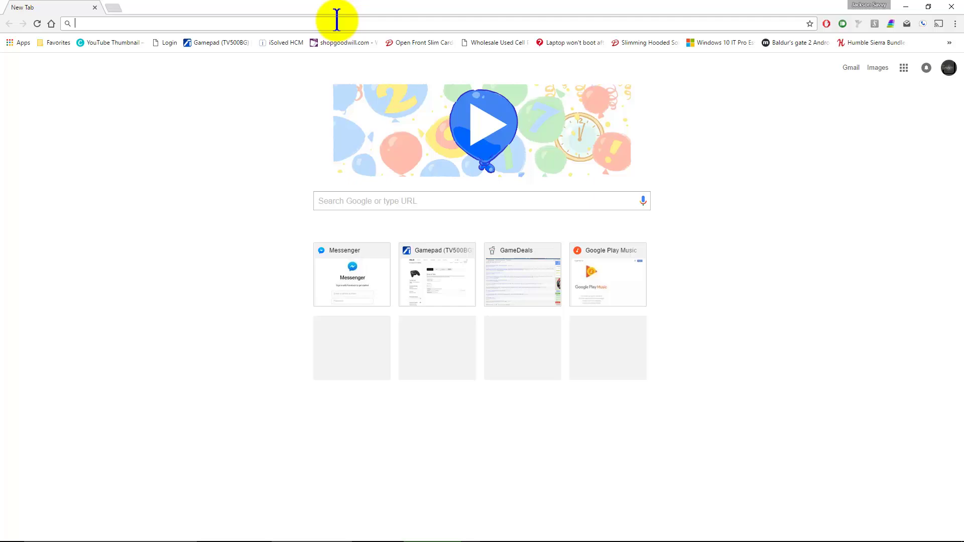
type("leaner")
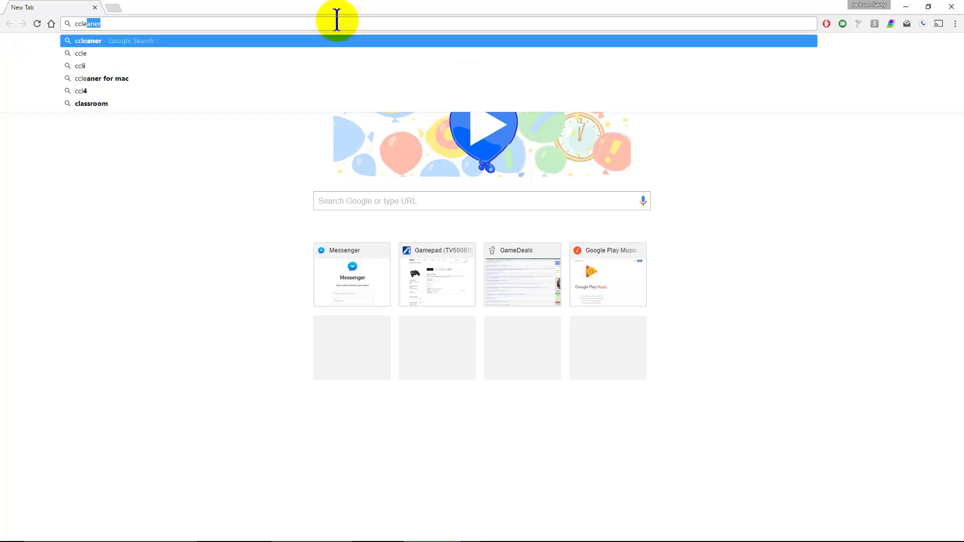
key("Return")
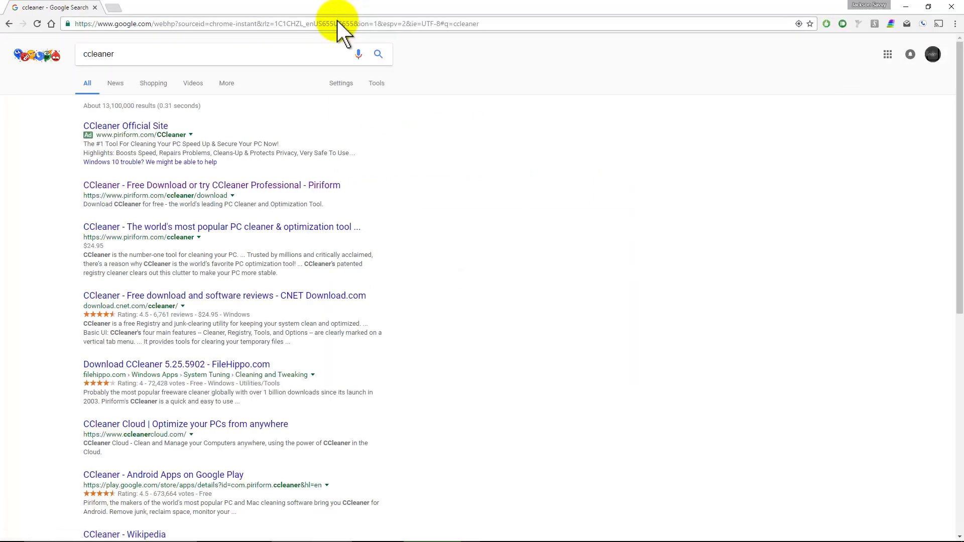
Step: Go to Piriform's CCleaner page and download the free installer ccsetup525.exe
left_click(198, 185)
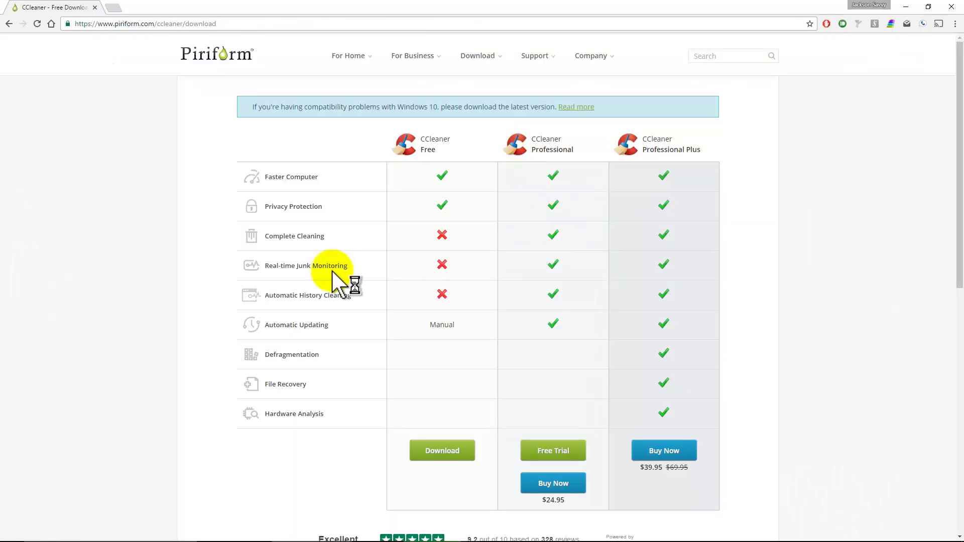
left_click(9, 23)
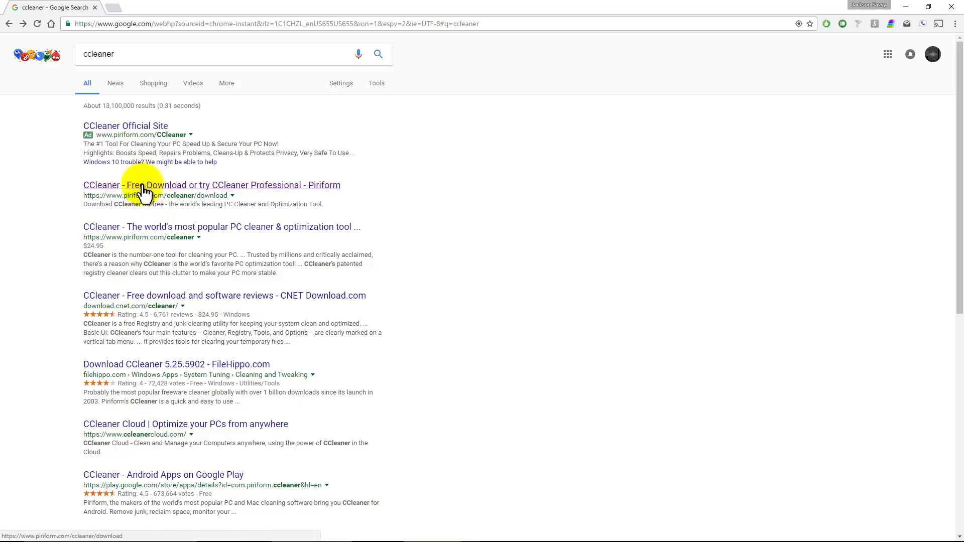
left_click(143, 184)
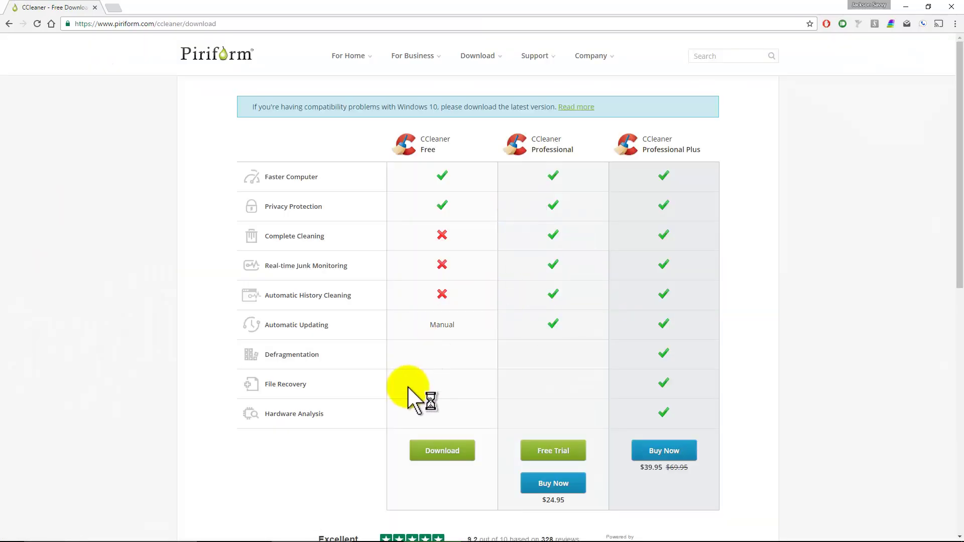
scroll(407, 385, "down", 1)
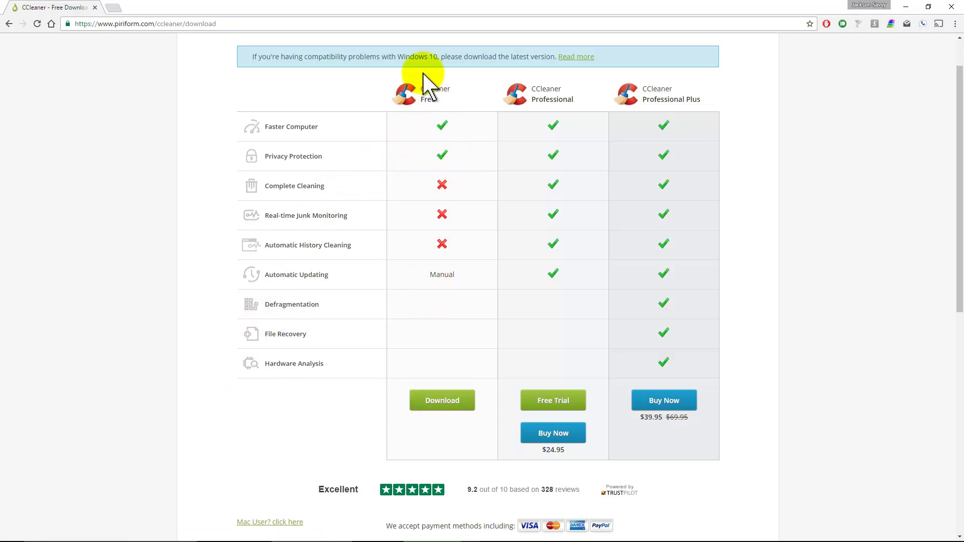
left_click(431, 400)
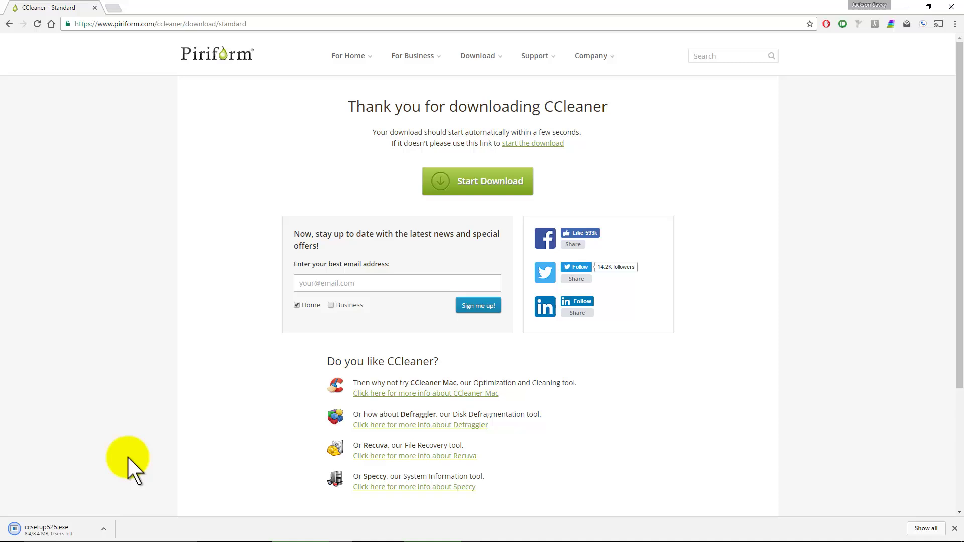
Step: Install CCleaner v5.25 from ccsetup525.exe without Recycle Bin menu entries, skipping the release notes
left_click(50, 530)
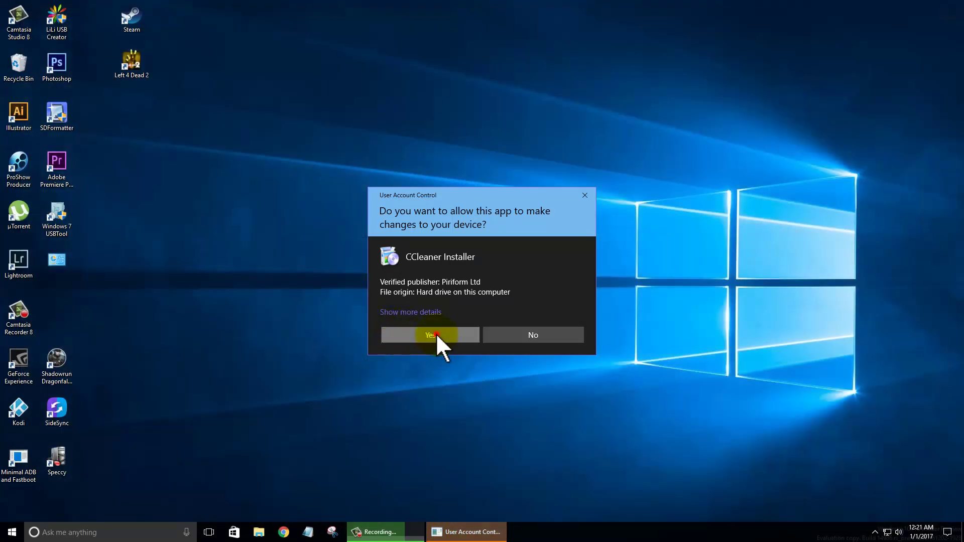
left_click(436, 333)
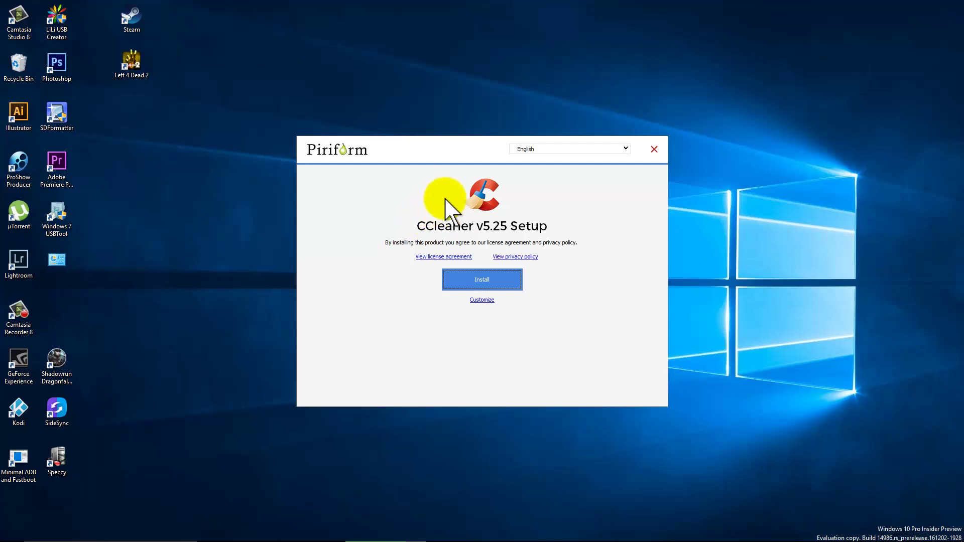
left_click(485, 301)
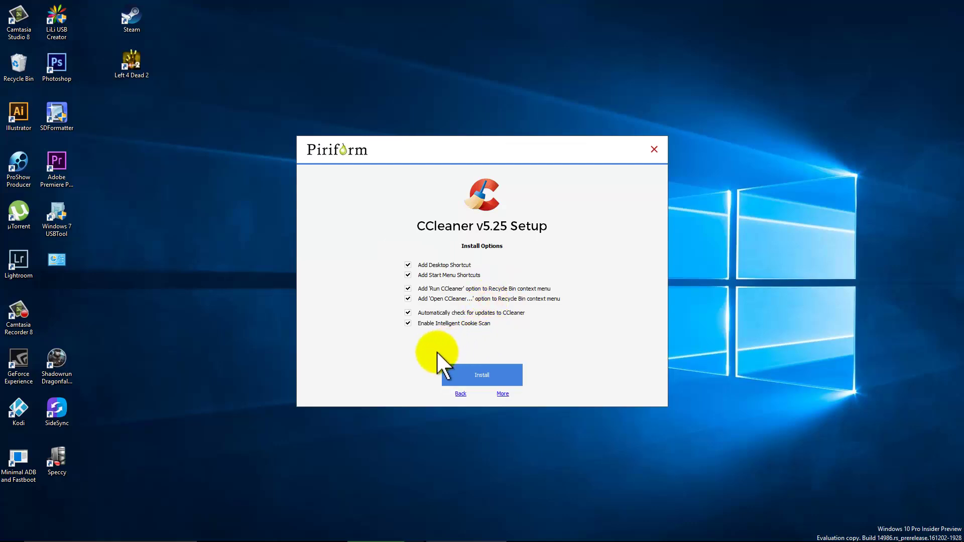
left_click(408, 288)
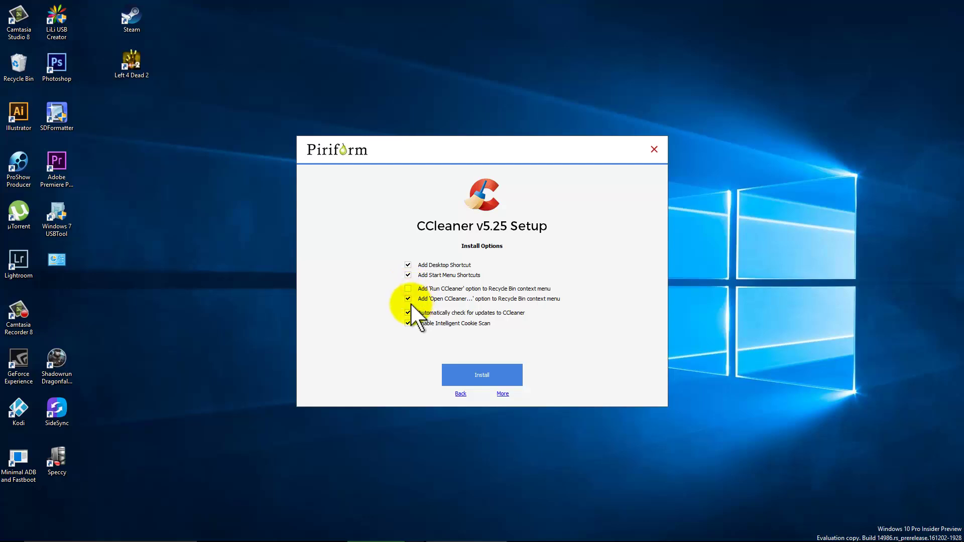
left_click(407, 299)
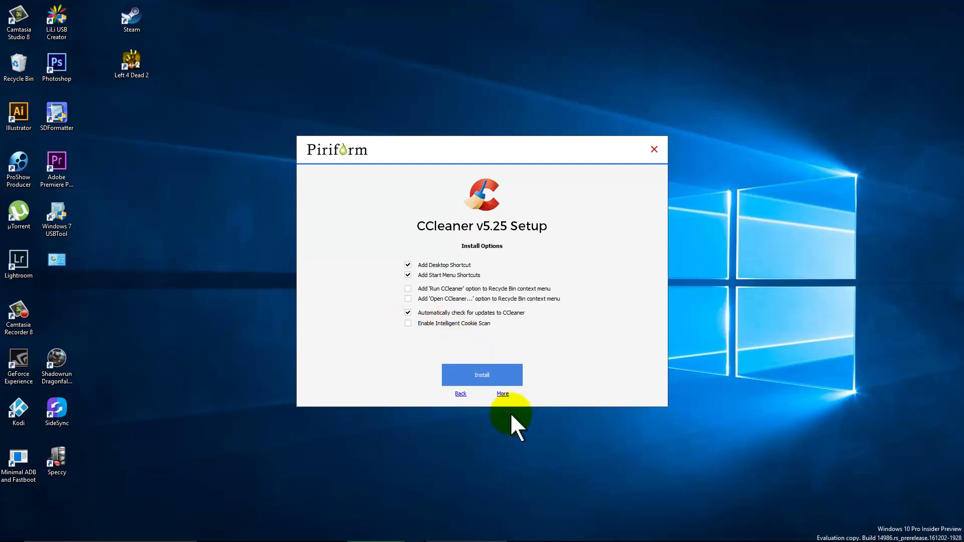
left_click(503, 394)
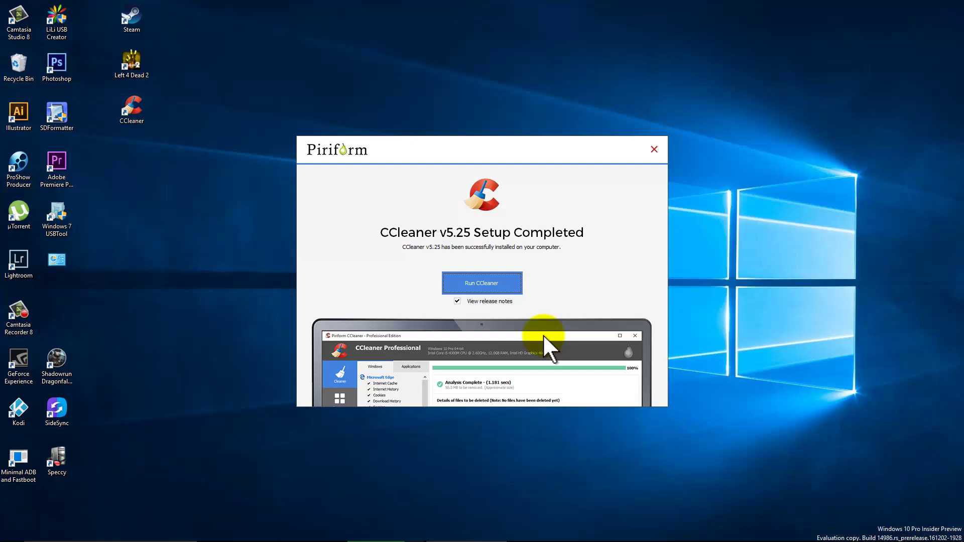
left_click(482, 300)
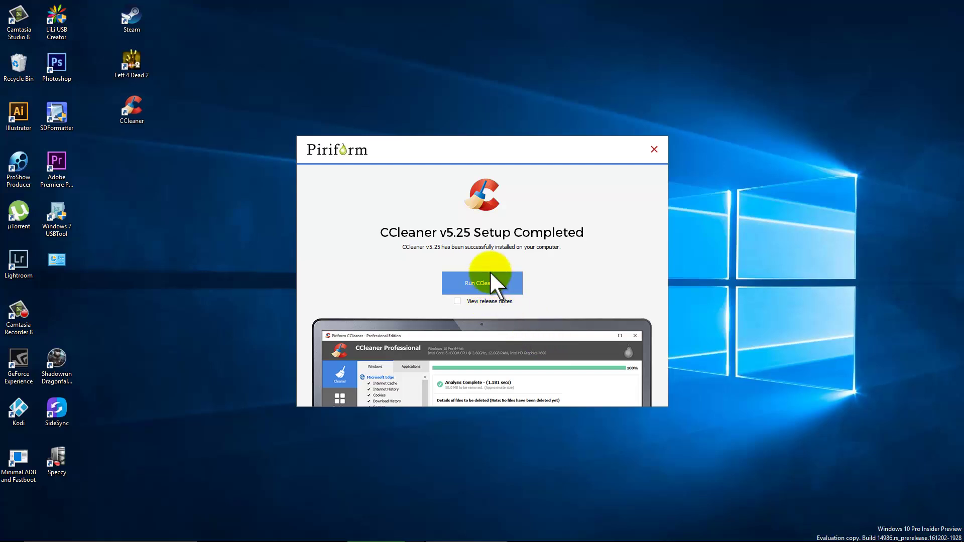
Step: Launch CCleaner maximized and tick Old Windows Installation and Old Prefetch data under Advanced
left_click(486, 283)
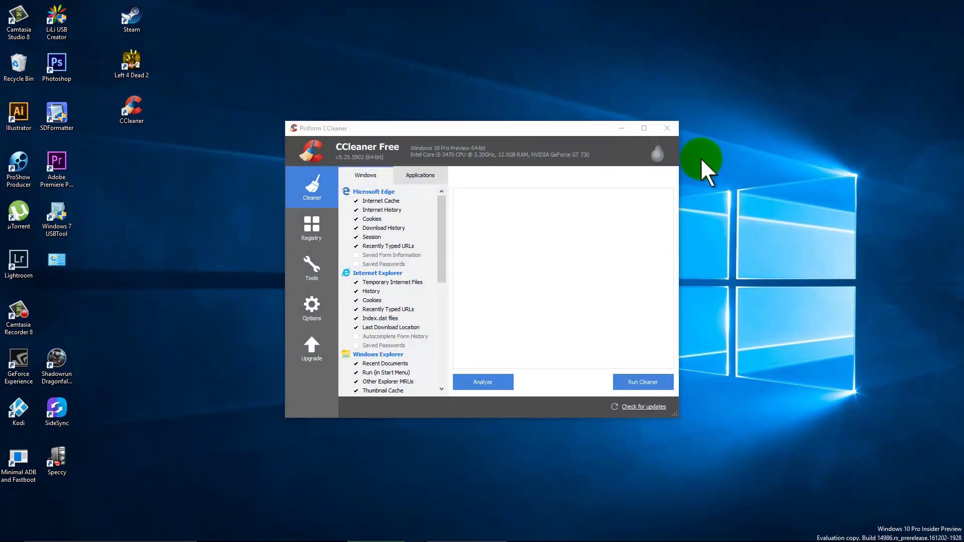
left_click(646, 132)
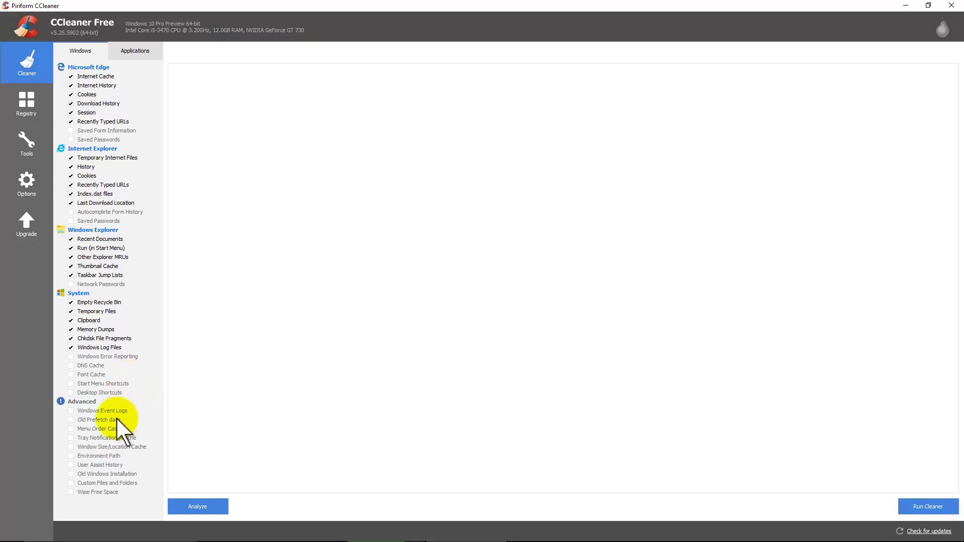
left_click(71, 474)
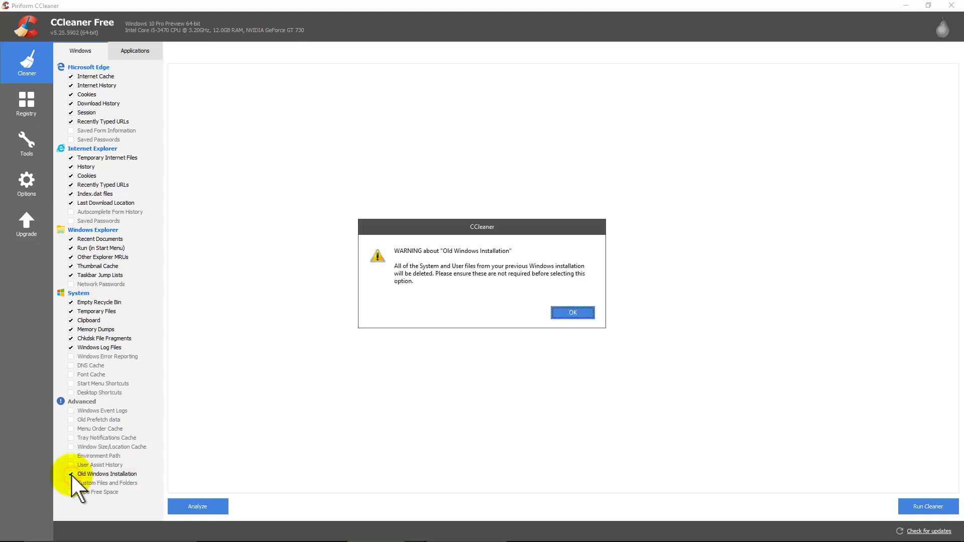
left_click(568, 314)
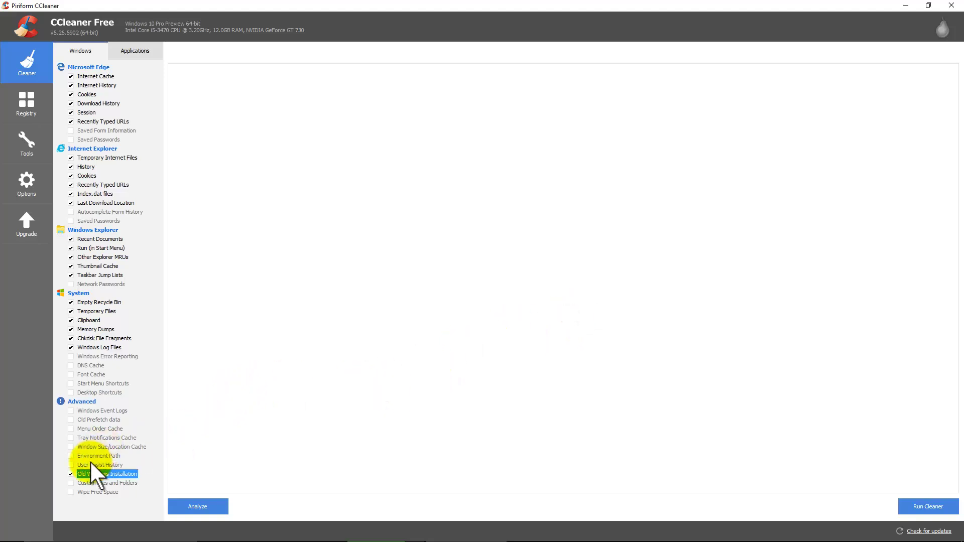
left_click(71, 419)
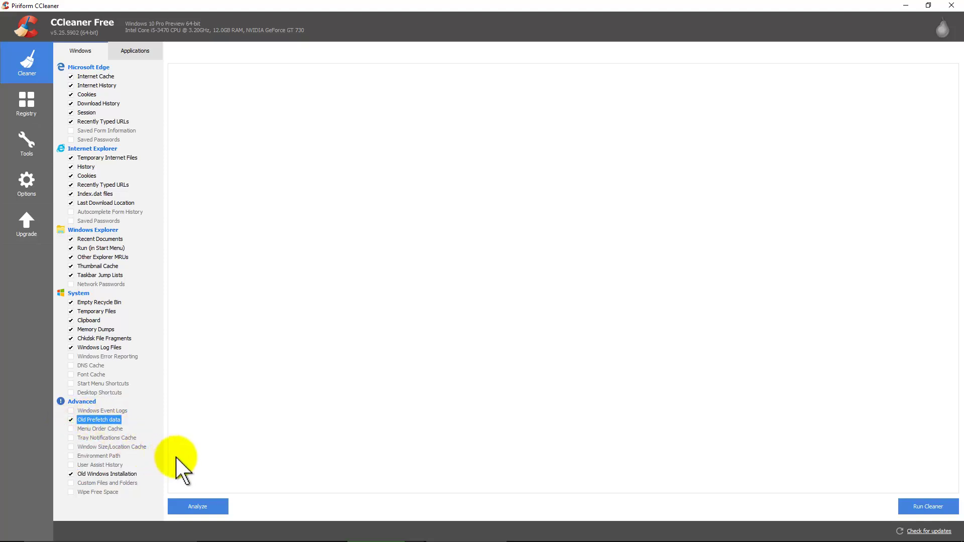
Step: Analyze the system, which lists about 4,877 MB of junk files to remove
left_click(206, 507)
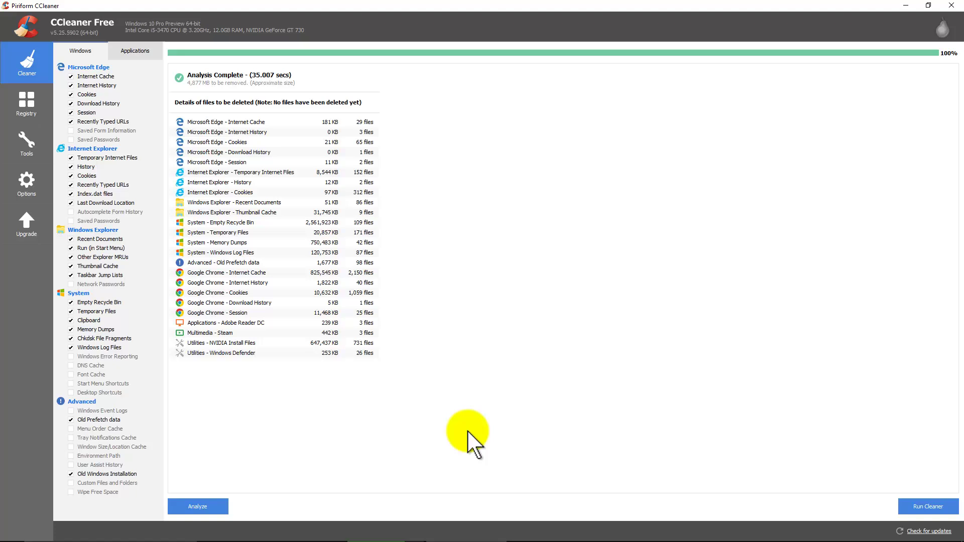
left_click(931, 500)
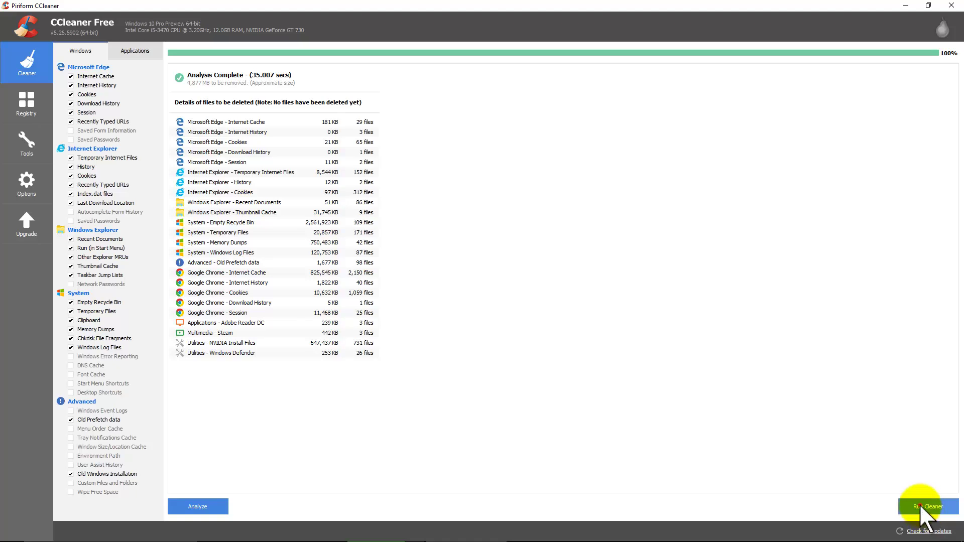
Step: Clean the 4,882 MB of junk files, then return the checklist to the Windows items
left_click(920, 504)
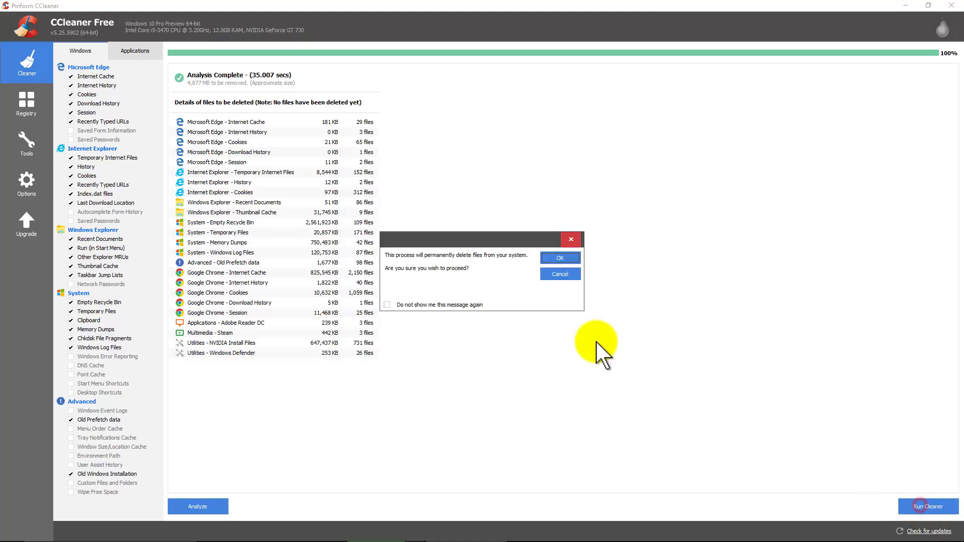
left_click(547, 258)
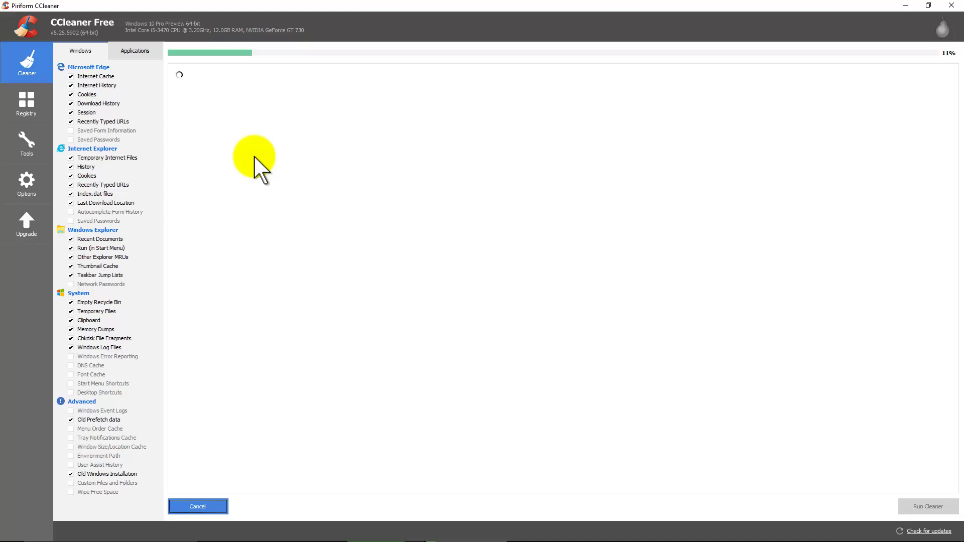
left_click(132, 51)
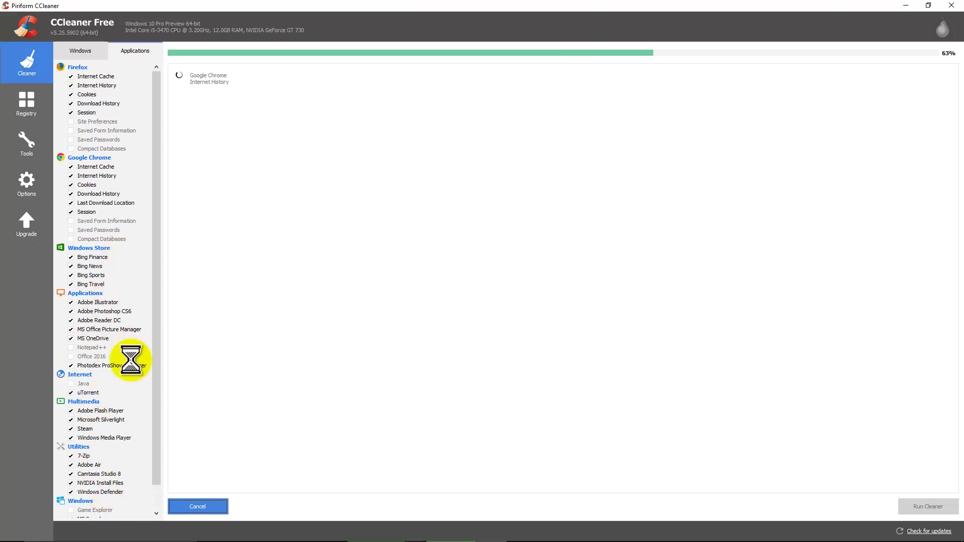
scroll(130, 367, "down", 1)
scroll(129, 370, "up", 1)
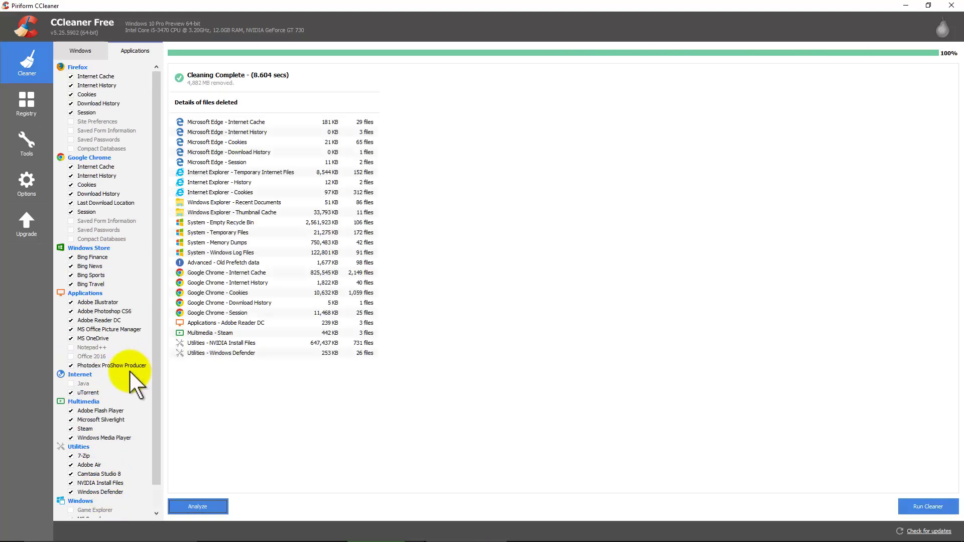
scroll(129, 369, "down", 1)
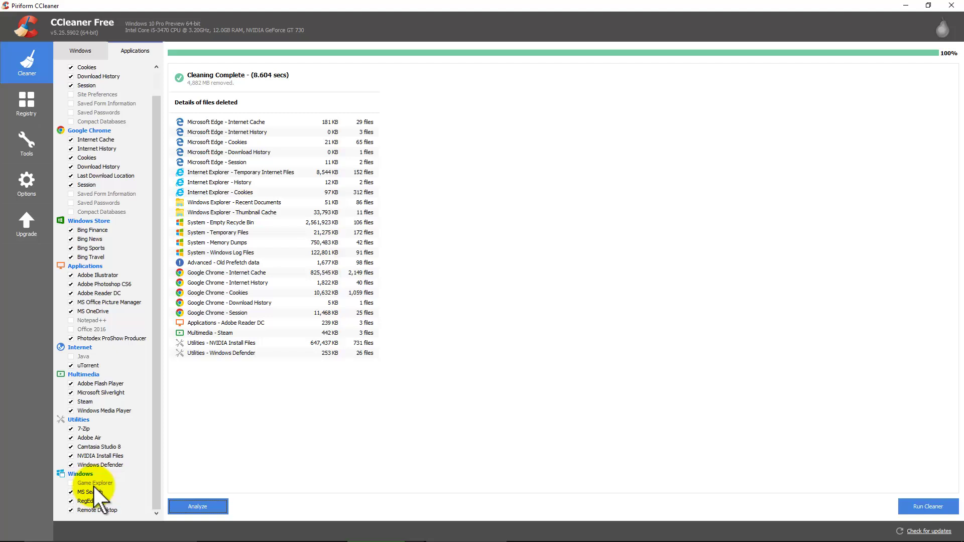
left_click(83, 51)
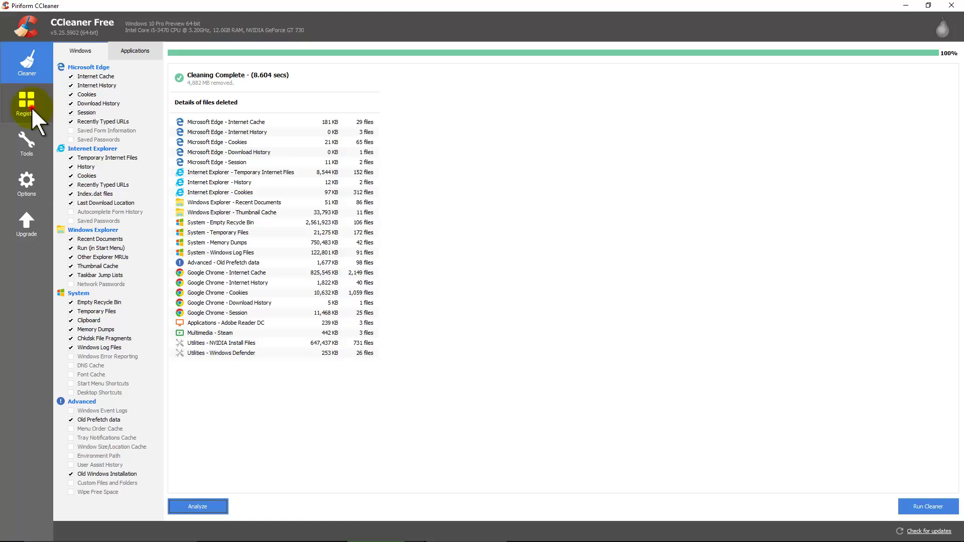
Step: Scan the registry for issues and review the 100 problems found
left_click(16, 100)
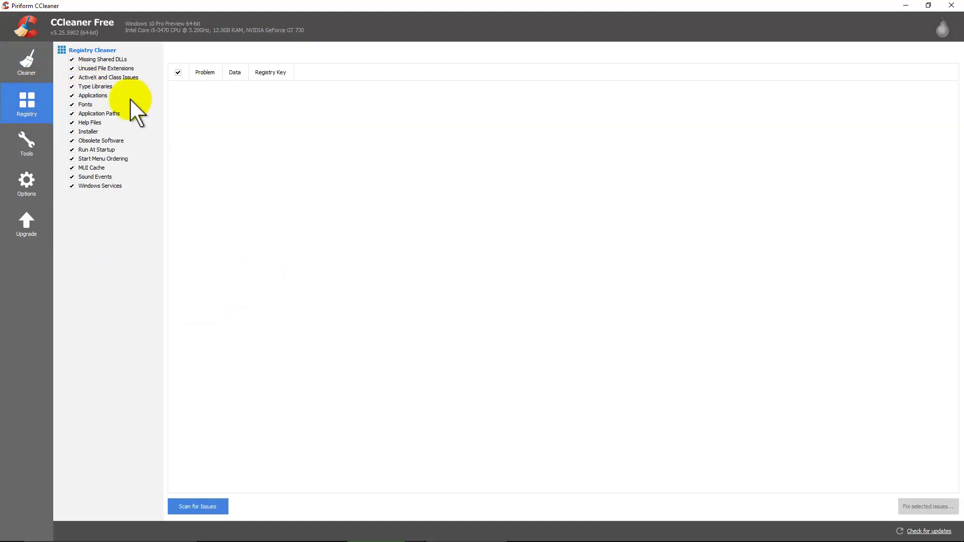
left_click(214, 504)
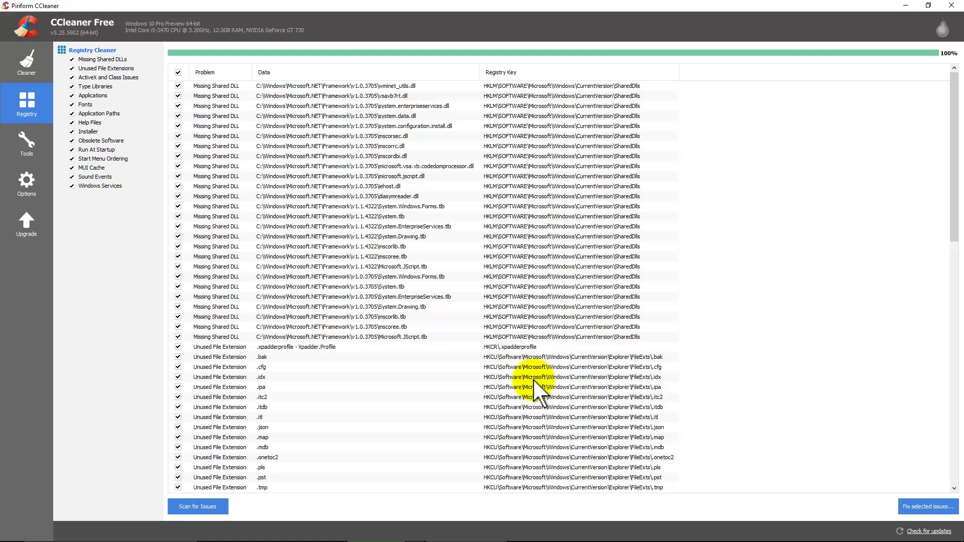
scroll(664, 384, "down", 9)
scroll(651, 387, "down", 11)
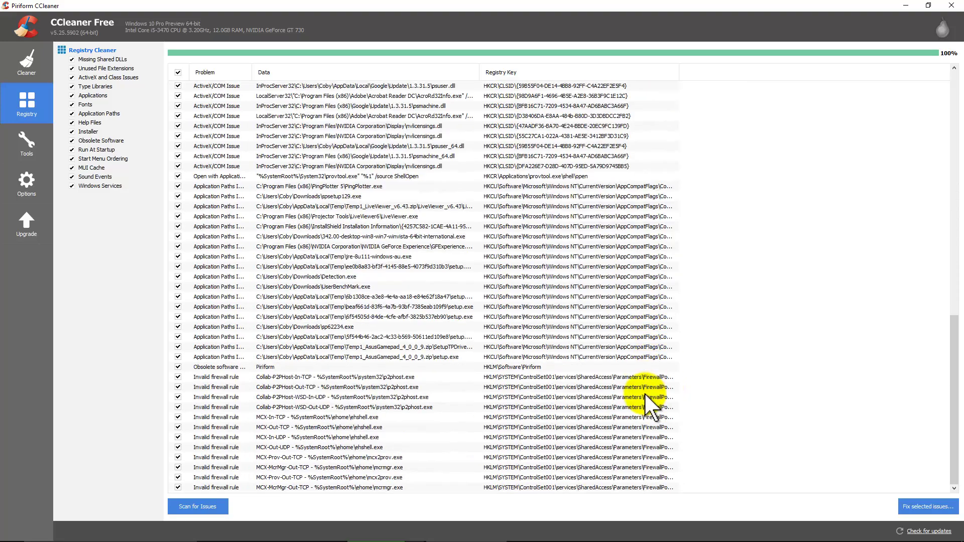
scroll(643, 390, "up", 8)
scroll(634, 382, "up", 12)
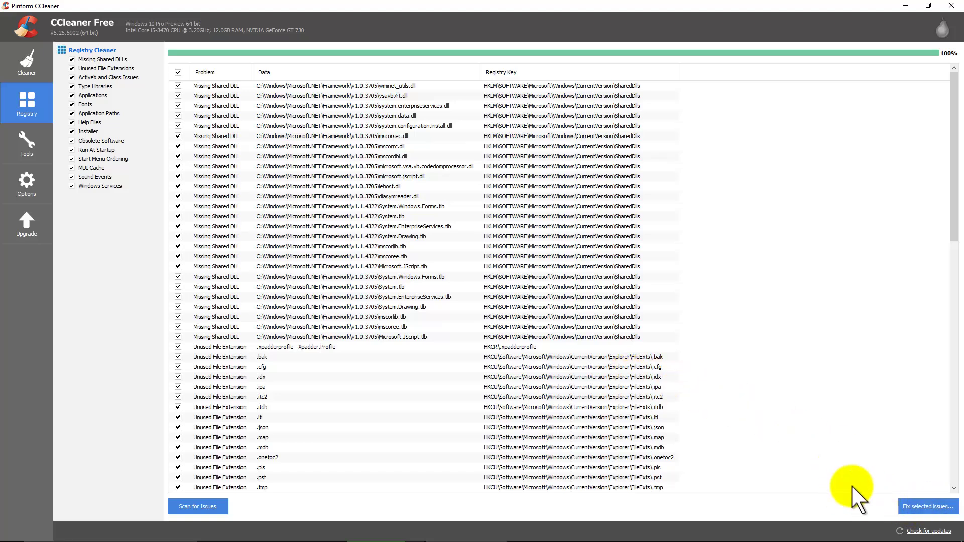
Step: Fix all 100 selected registry issues without saving a backup
left_click(922, 506)
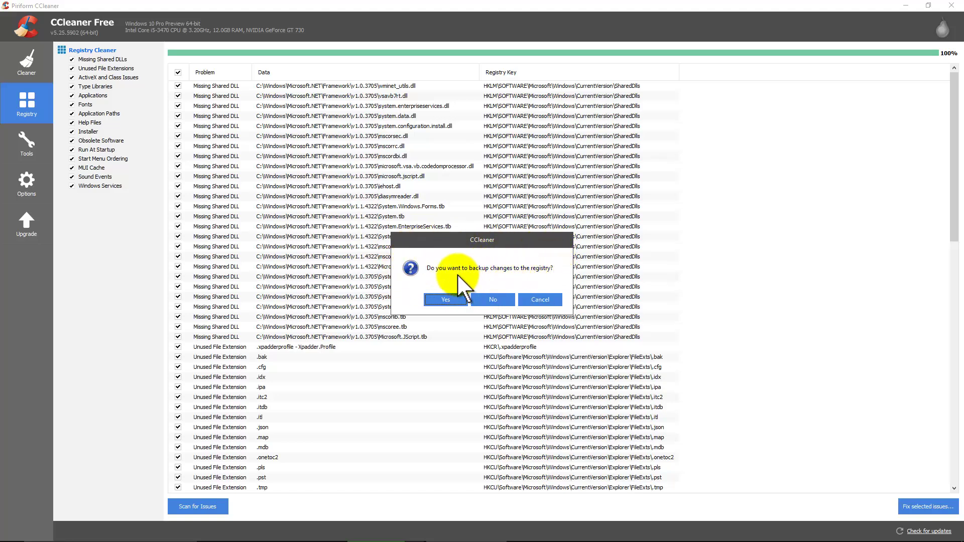
left_click(486, 296)
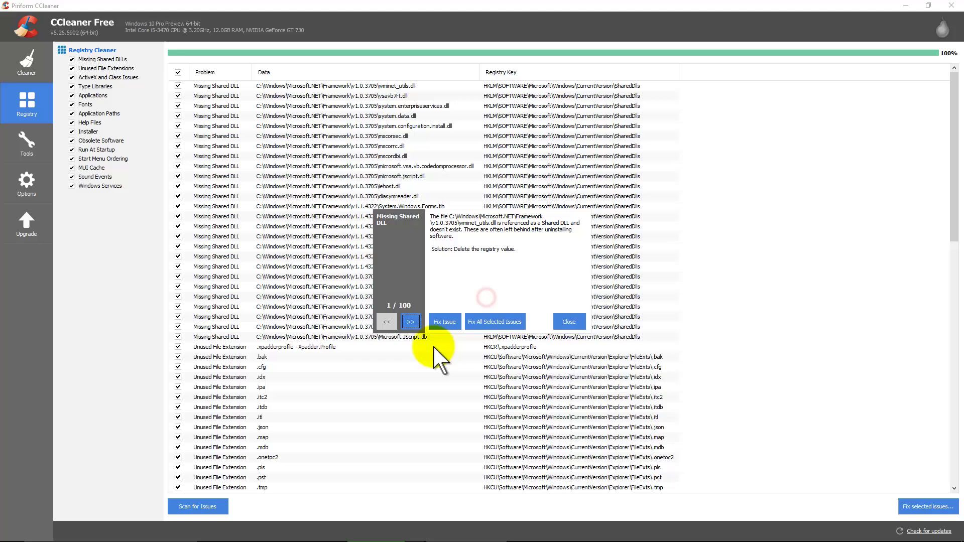
left_click(506, 323)
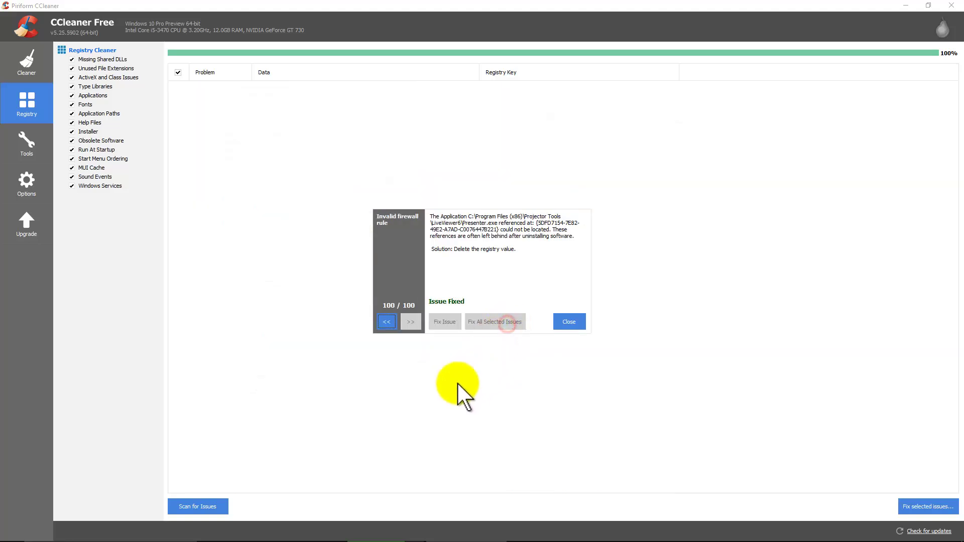
left_click(563, 321)
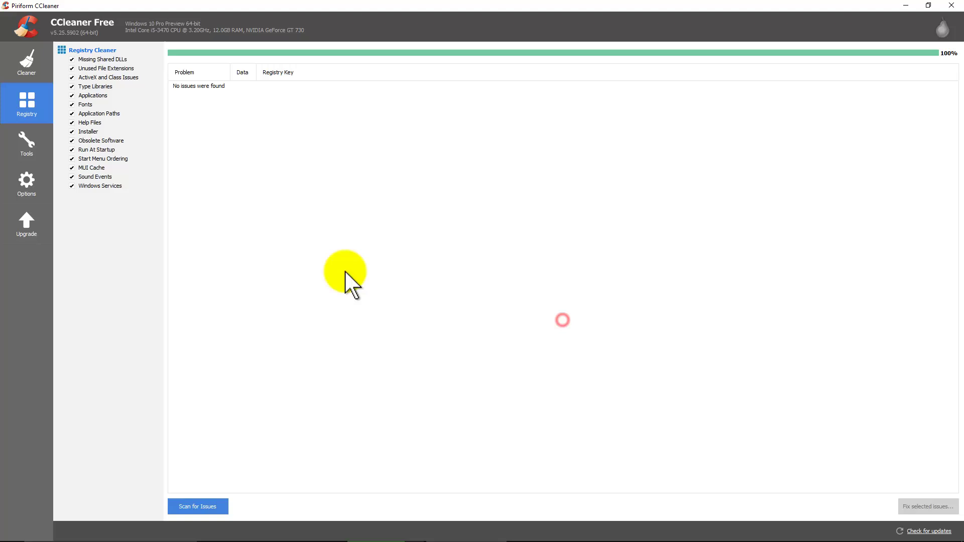
Step: Scroll through the Tools Uninstall list of installed programs
left_click(28, 145)
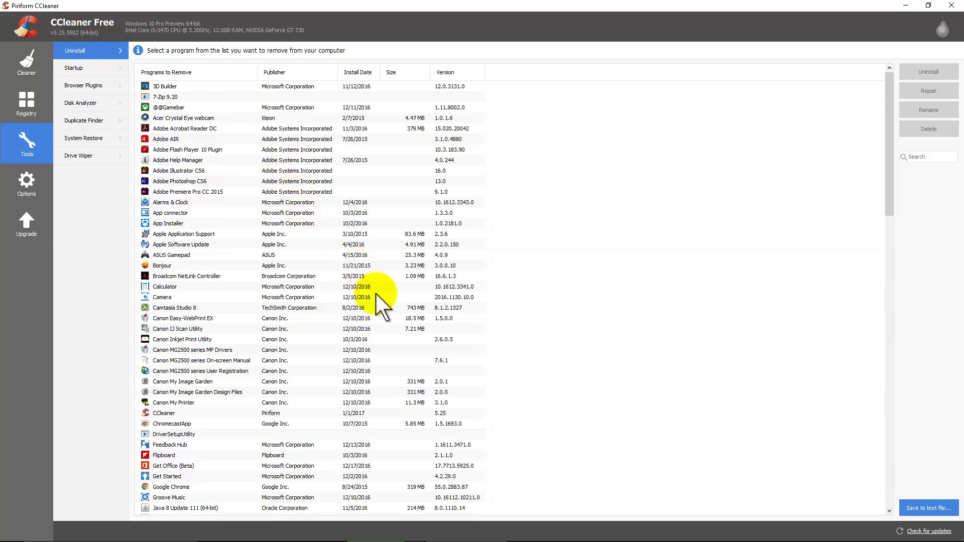
scroll(375, 292, "down", 9)
scroll(377, 294, "down", 18)
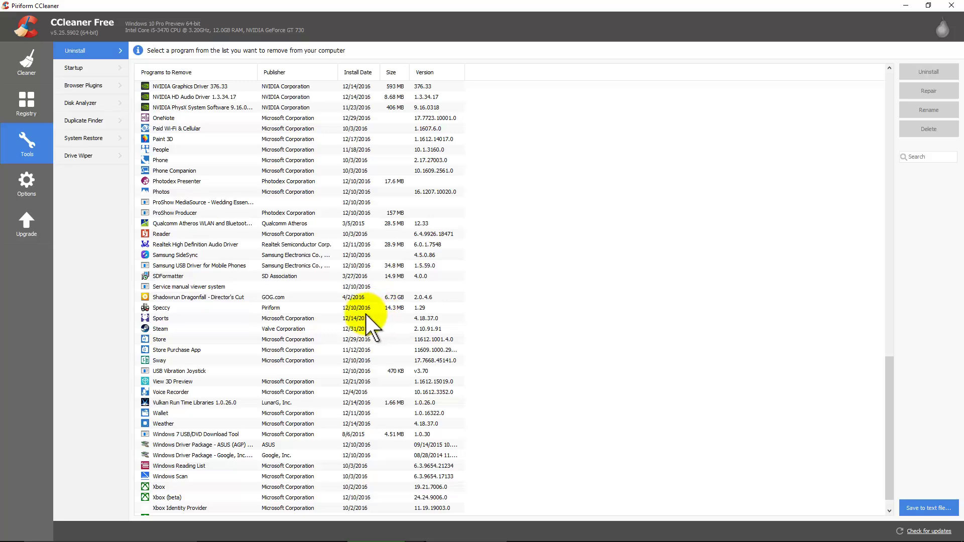
scroll(370, 313, "up", 18)
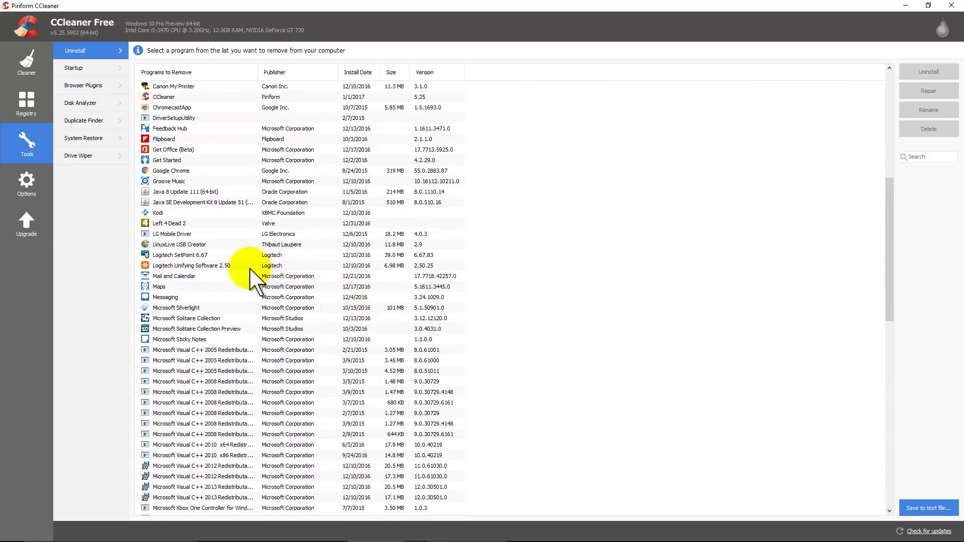
scroll(235, 261, "up", 4)
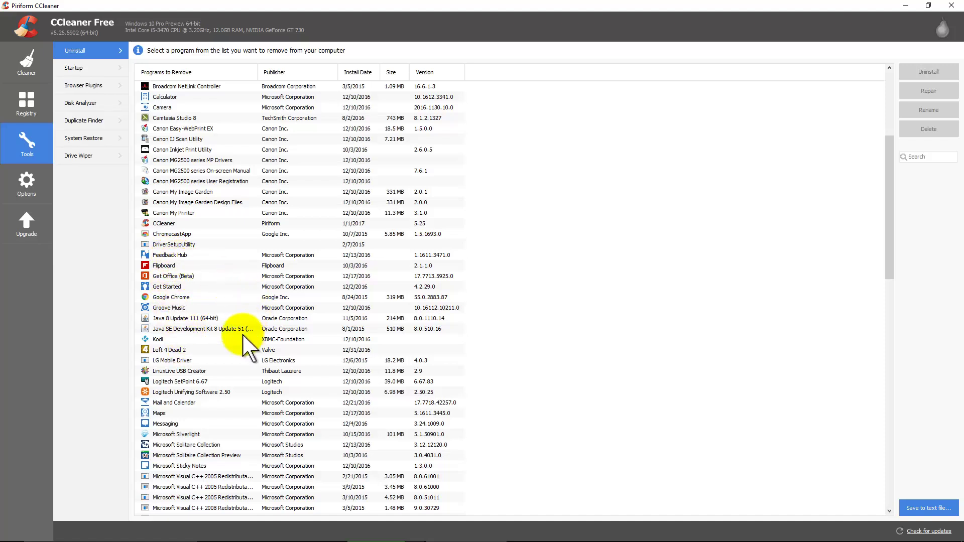
scroll(246, 334, "up", 6)
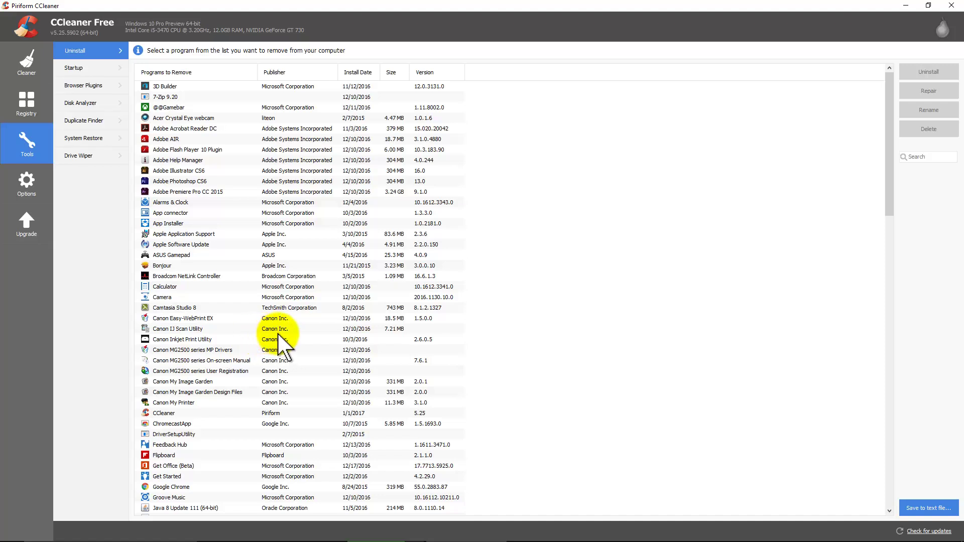
scroll(280, 307, "down", 6)
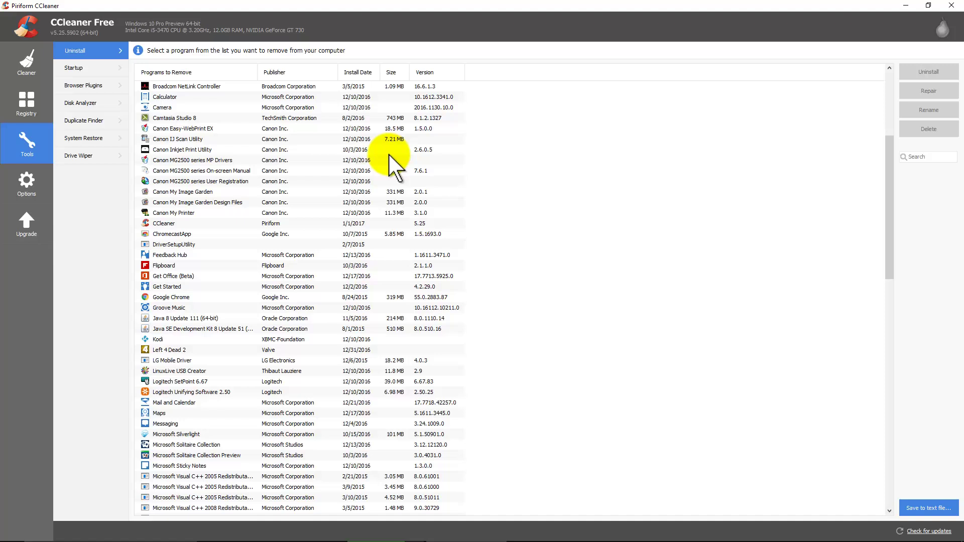
scroll(293, 234, "up", 6)
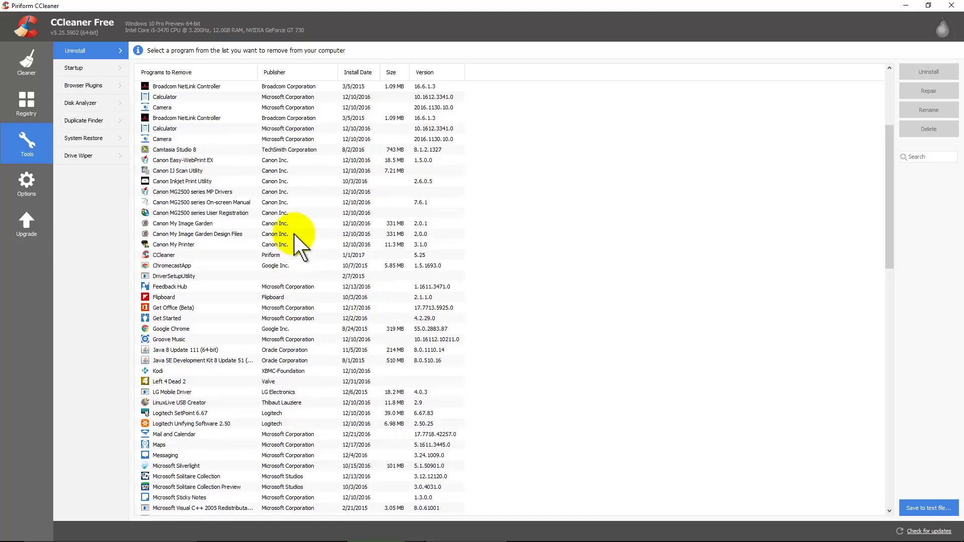
Step: Show the Windows startup entries and select the CCleaner Monitoring entry
left_click(103, 67)
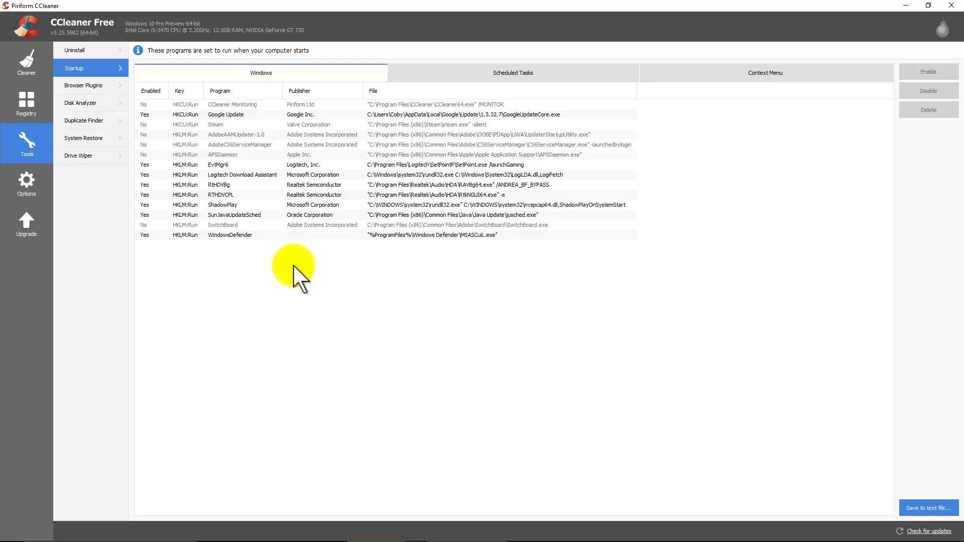
left_click(246, 104)
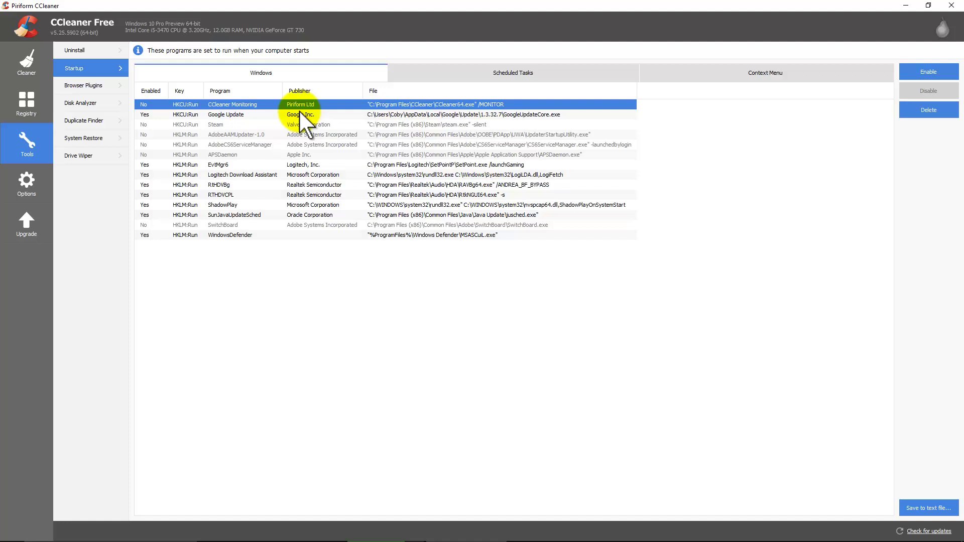
Step: Inspect the Steam, Adobe, Google Update, Java, SwitchBoard and Defender startup entries, then list Scheduled Tasks
left_click(314, 124)
left_click(314, 144)
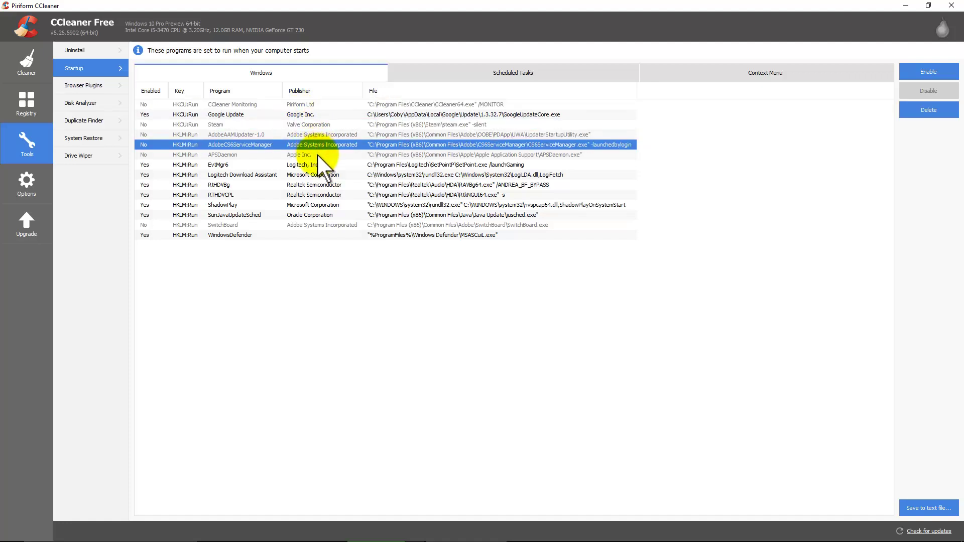
left_click(311, 112)
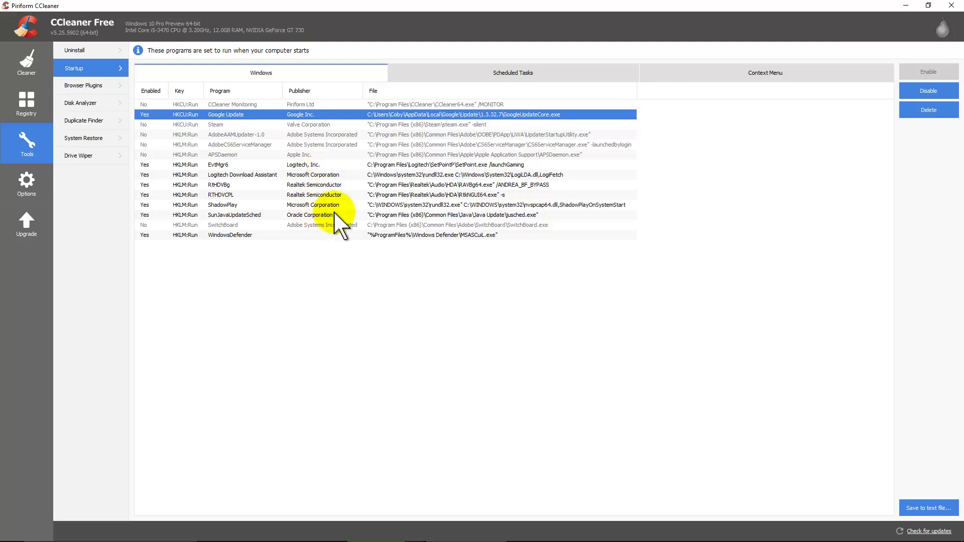
left_click(396, 215)
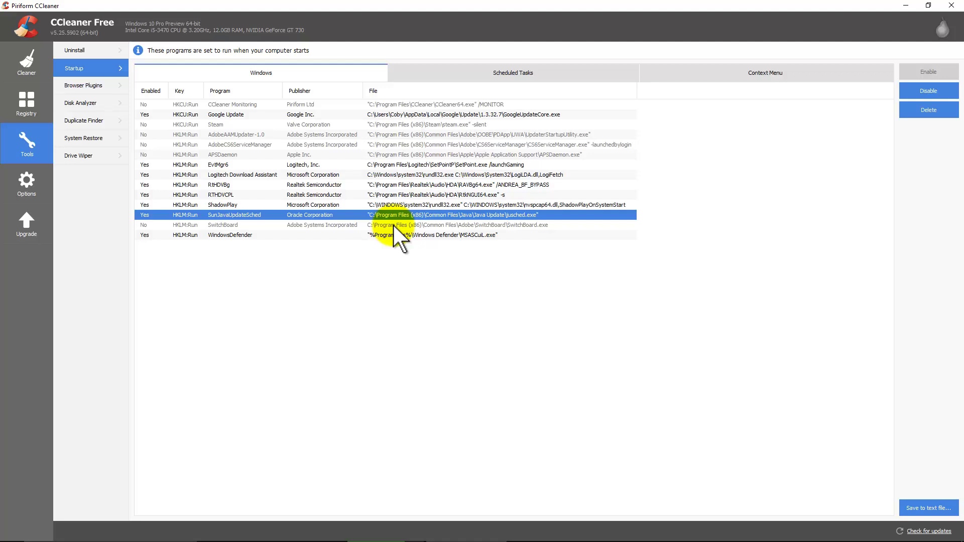
left_click(458, 225)
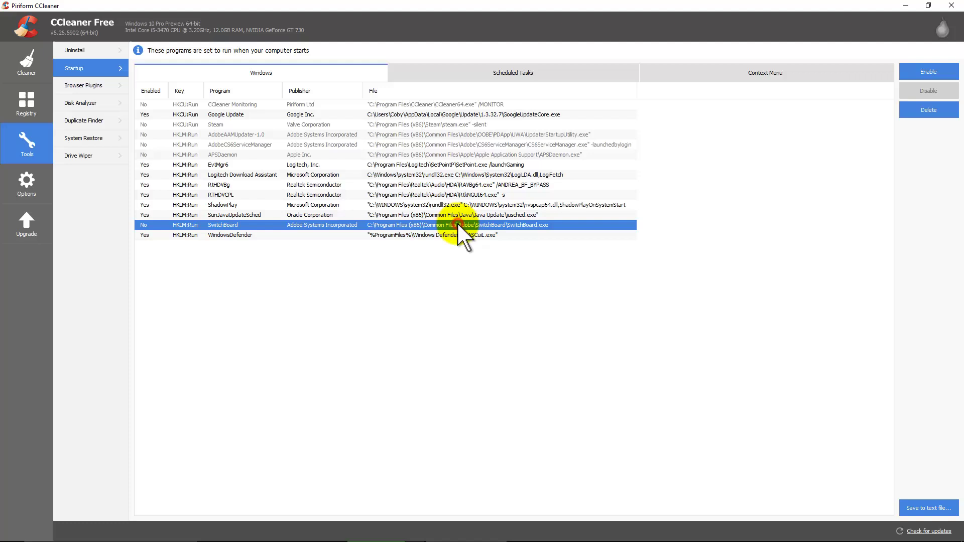
left_click(433, 232)
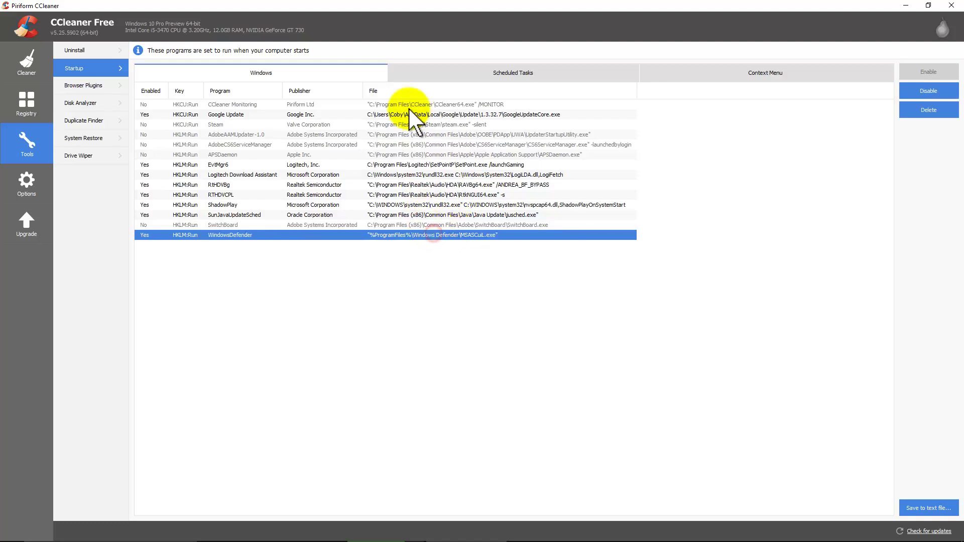
left_click(401, 124)
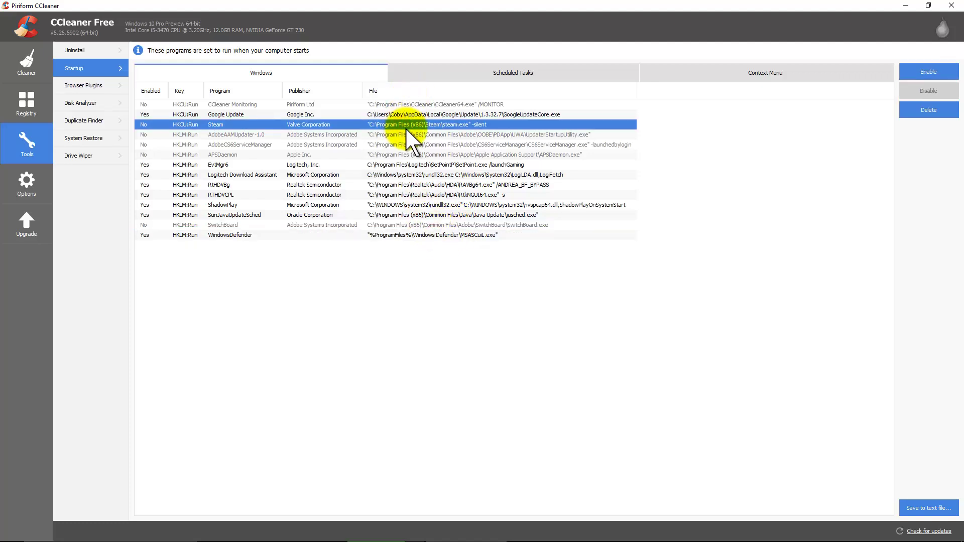
left_click(411, 135)
left_click(411, 145)
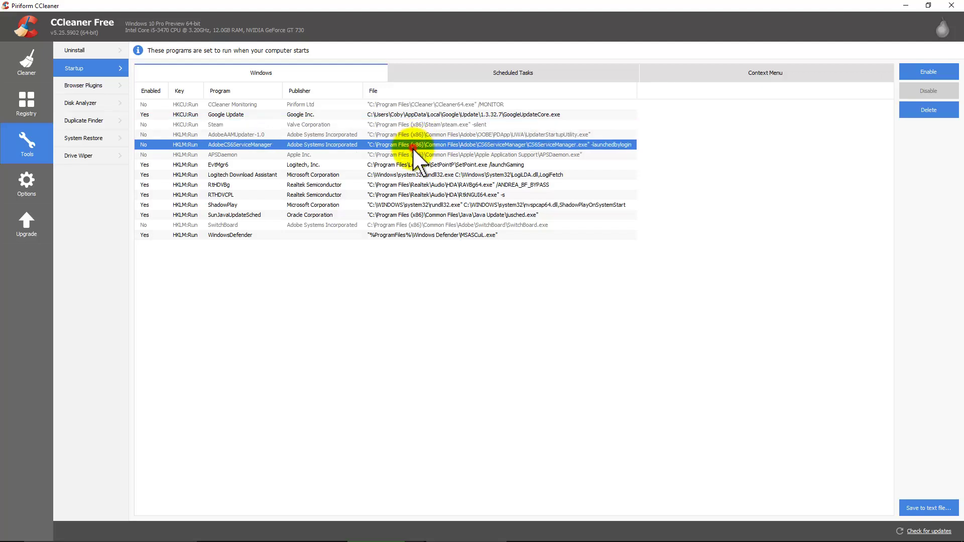
left_click(413, 153)
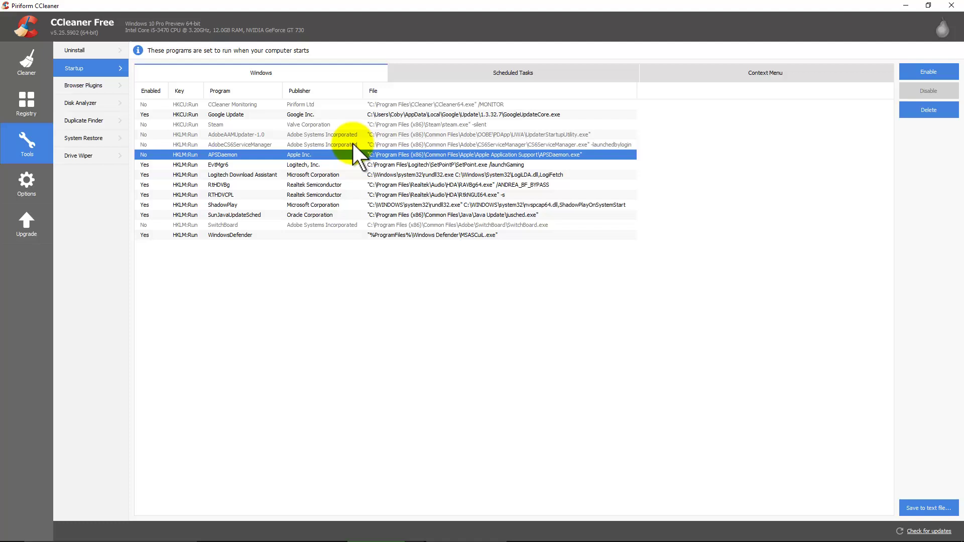
left_click(333, 125)
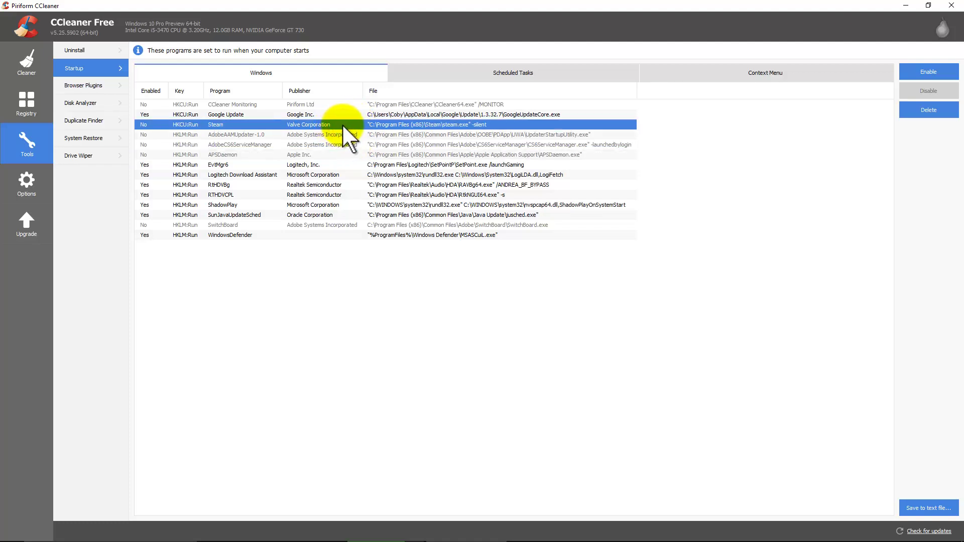
left_click(466, 68)
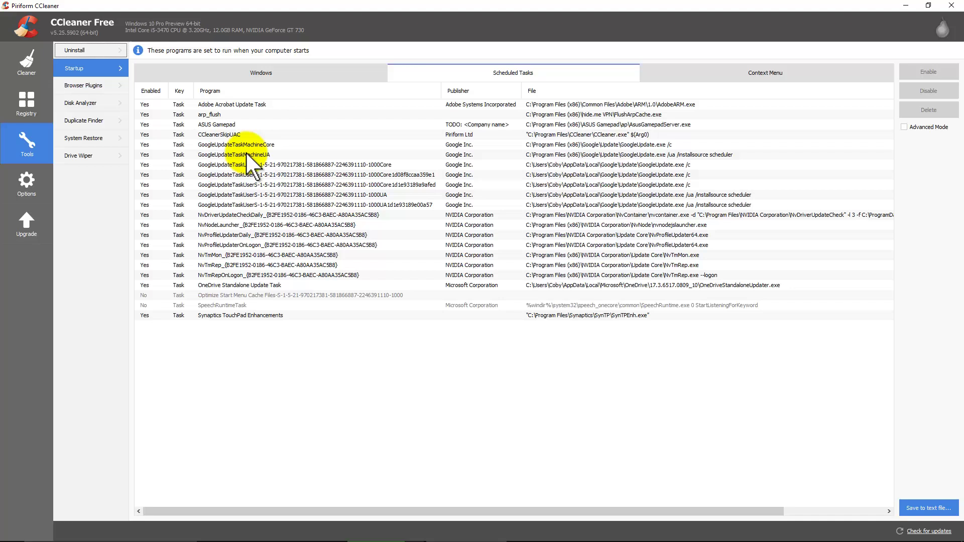
Step: Select the ASUS Gamepad task, then the arp_flush scheduled task
left_click(206, 124)
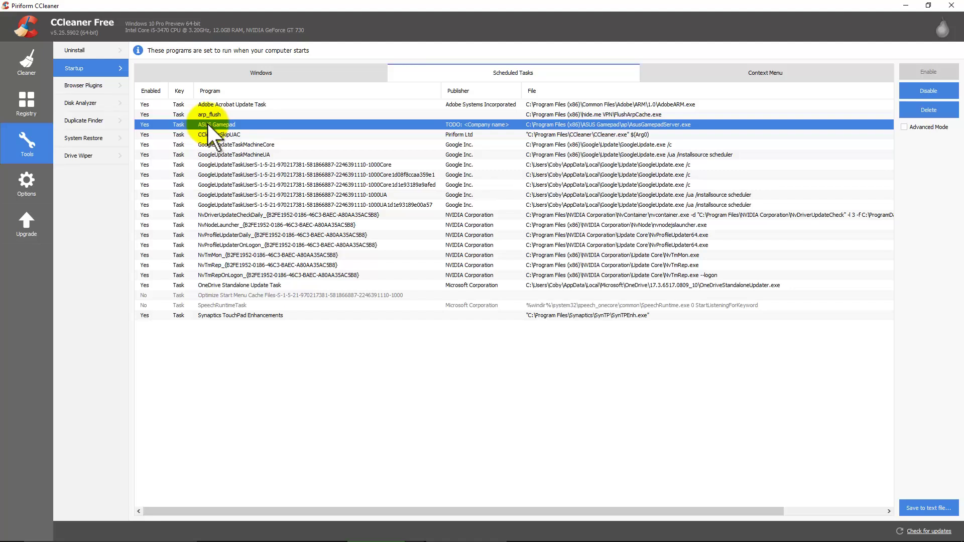
left_click(213, 111)
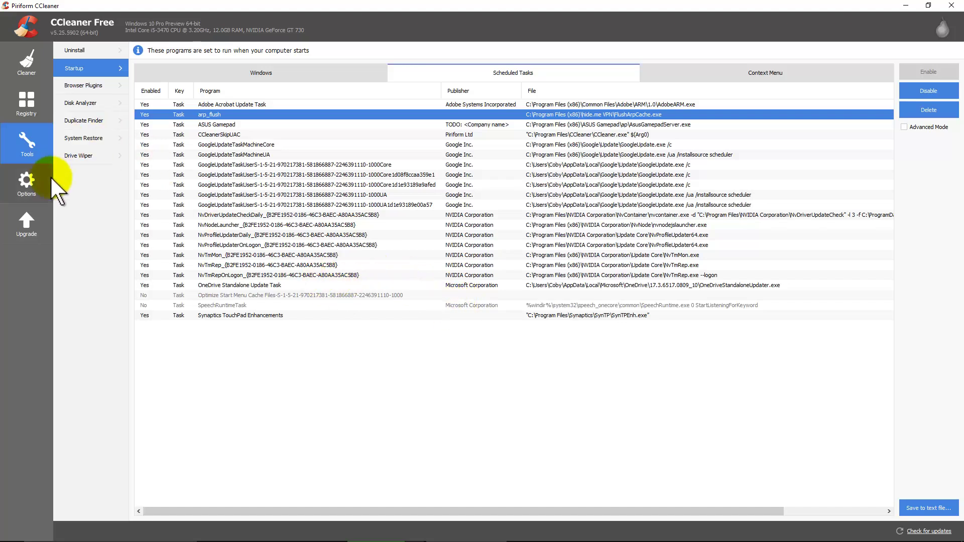
Step: Review the Browser Plugins lists for Internet Explorer, Firefox and Google Chrome
left_click(76, 87)
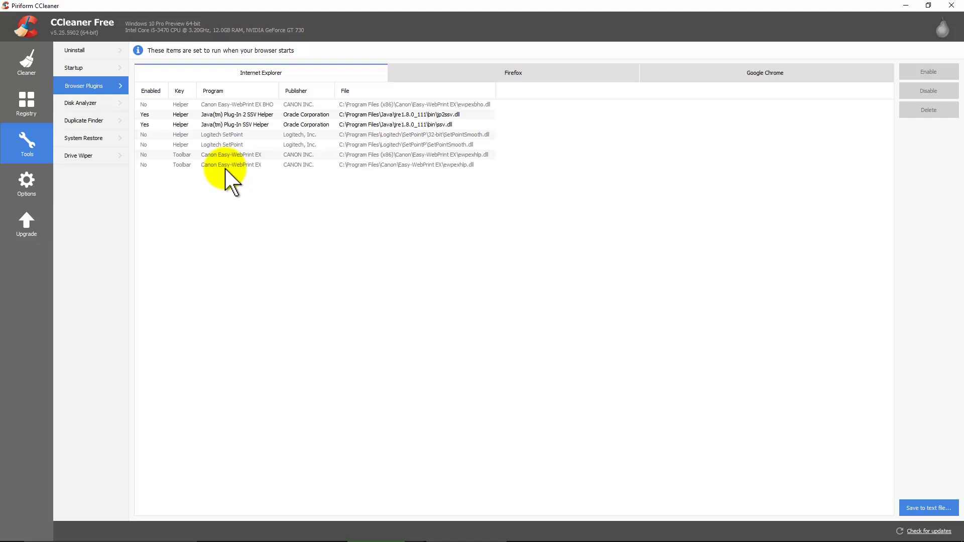
left_click(552, 79)
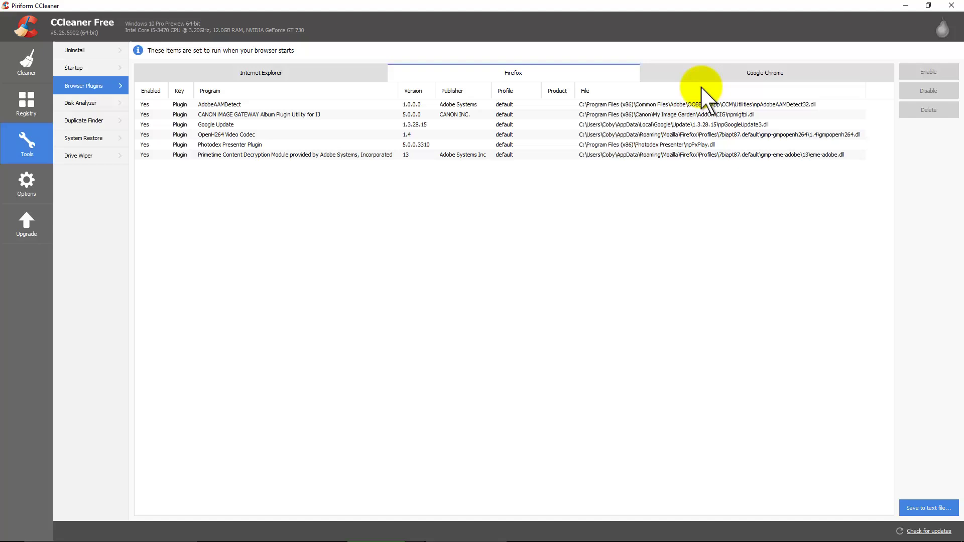
left_click(717, 71)
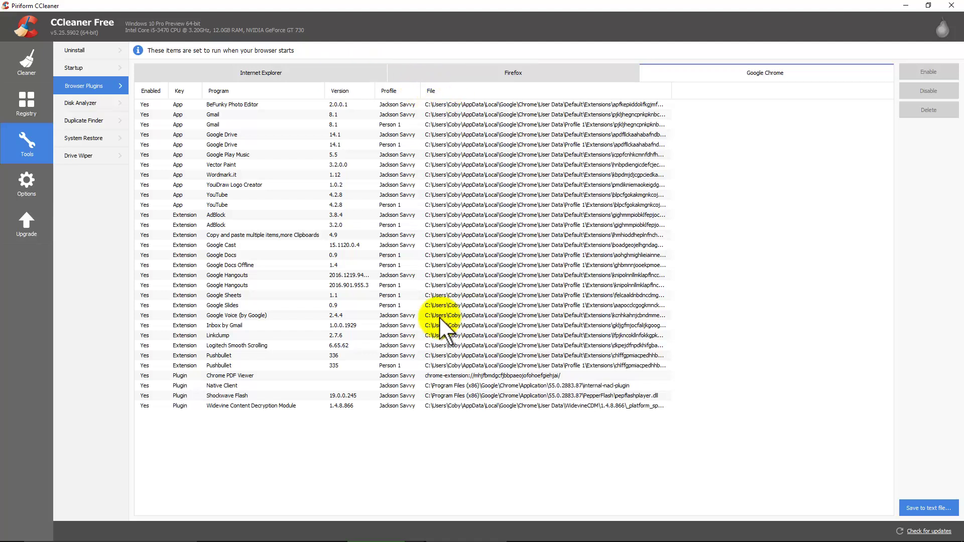
Step: Select the Pushbullet and Google Sheets Chrome extensions, then bring up Disk Analyzer for Local Disk (C:)
left_click(245, 360)
left_click(245, 294)
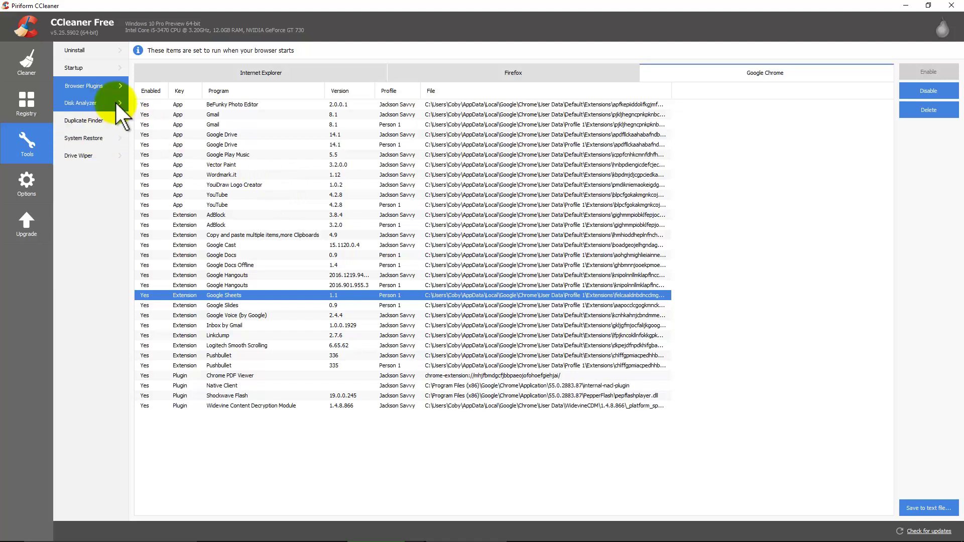
left_click(102, 105)
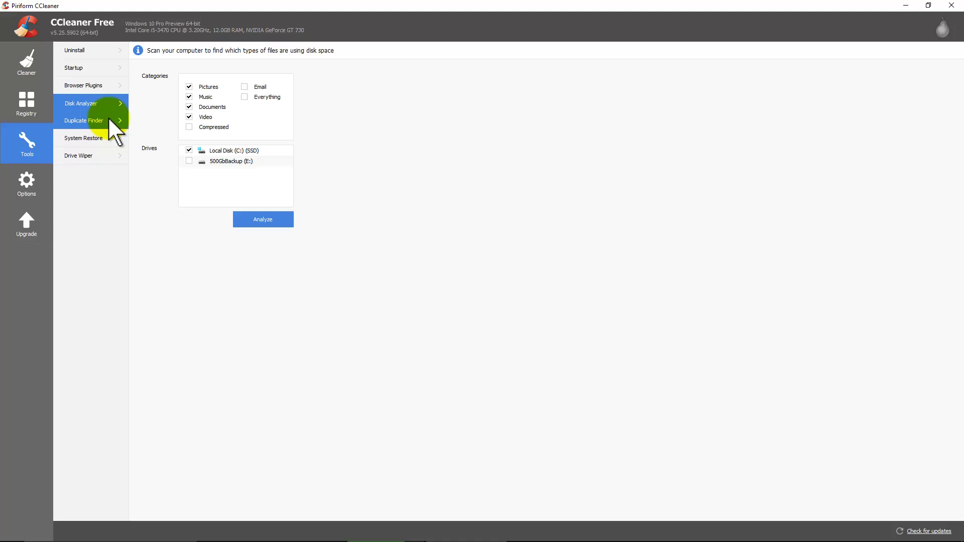
Step: Look over Duplicate Finder, System Restore and Drive Wiper, ending on the Options About page (v5.25.5902)
left_click(109, 122)
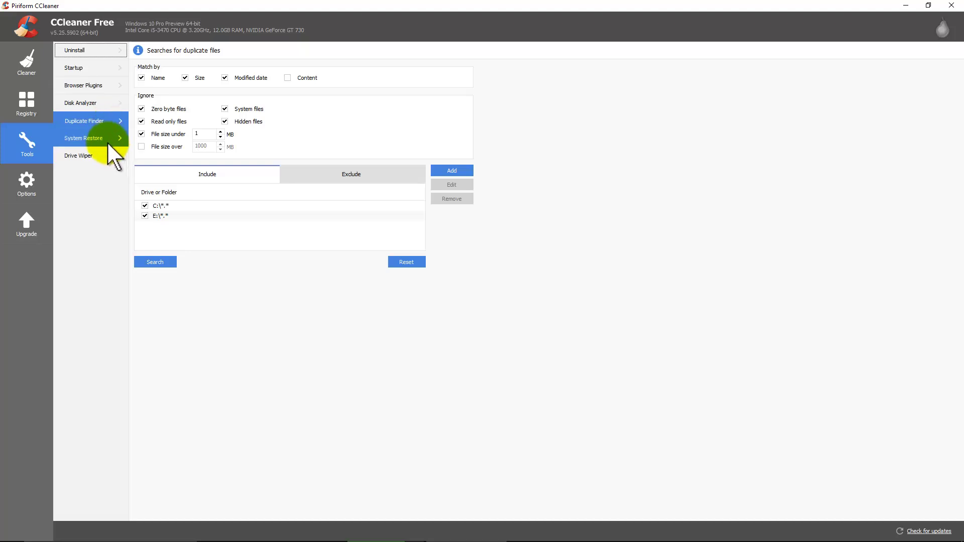
left_click(107, 140)
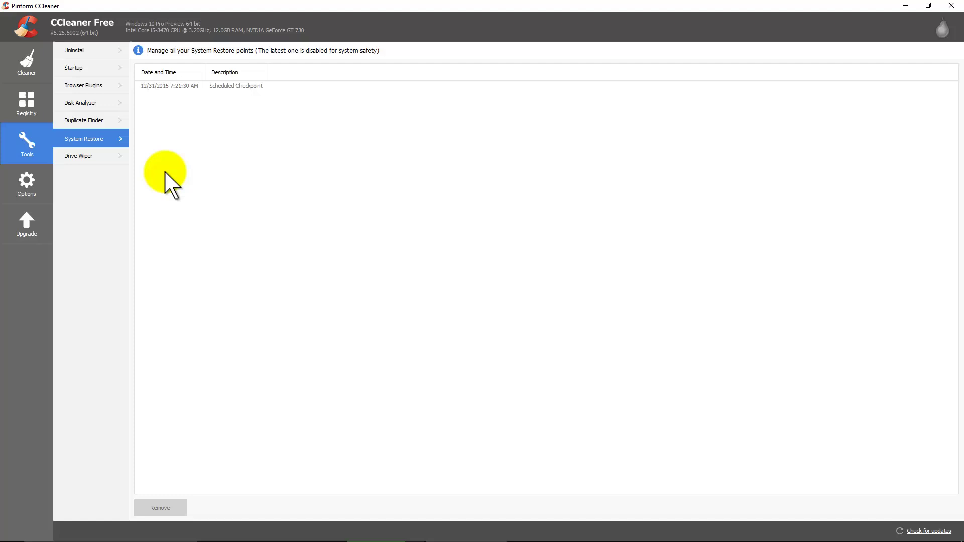
left_click(95, 154)
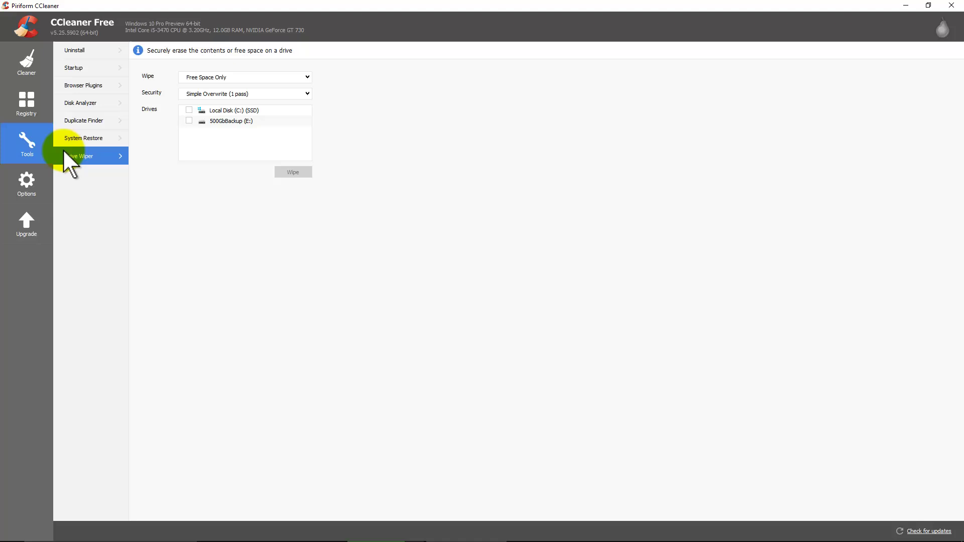
left_click(28, 184)
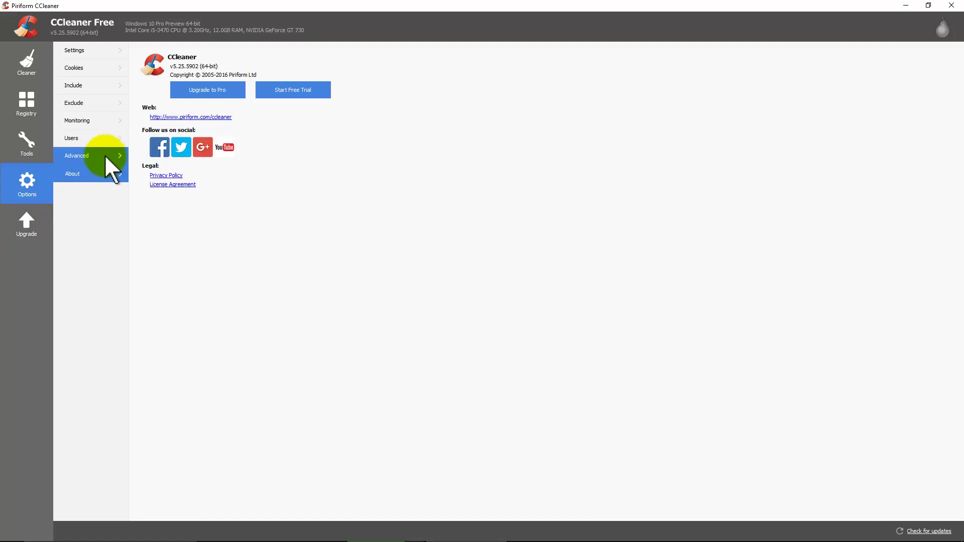
Step: Go through the Settings, Cookies, Include and Exclude option pages, finishing on Monitoring
left_click(111, 47)
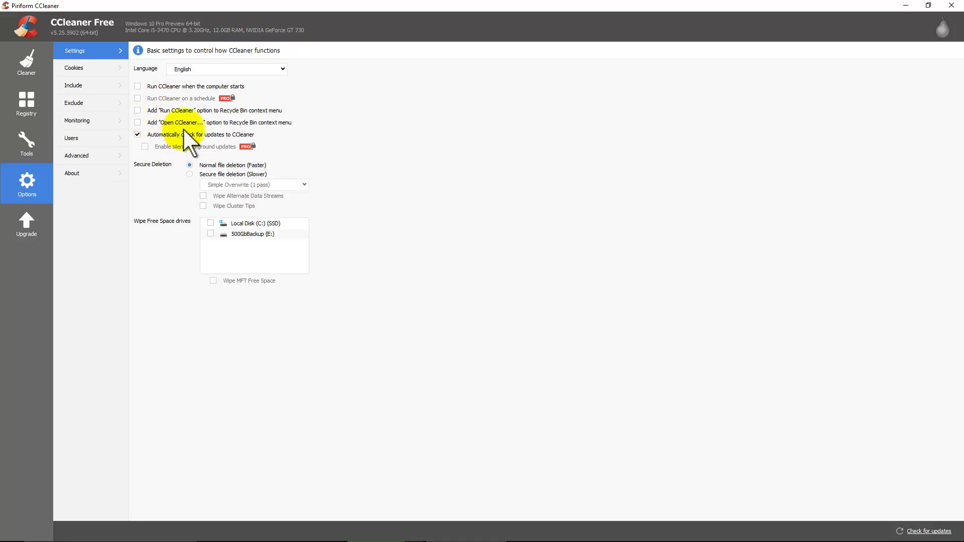
left_click(86, 65)
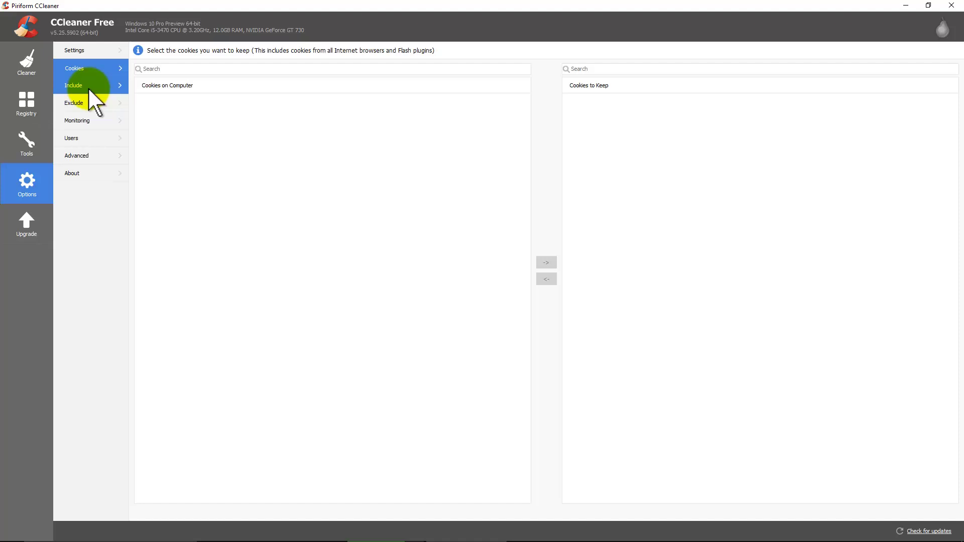
left_click(88, 87)
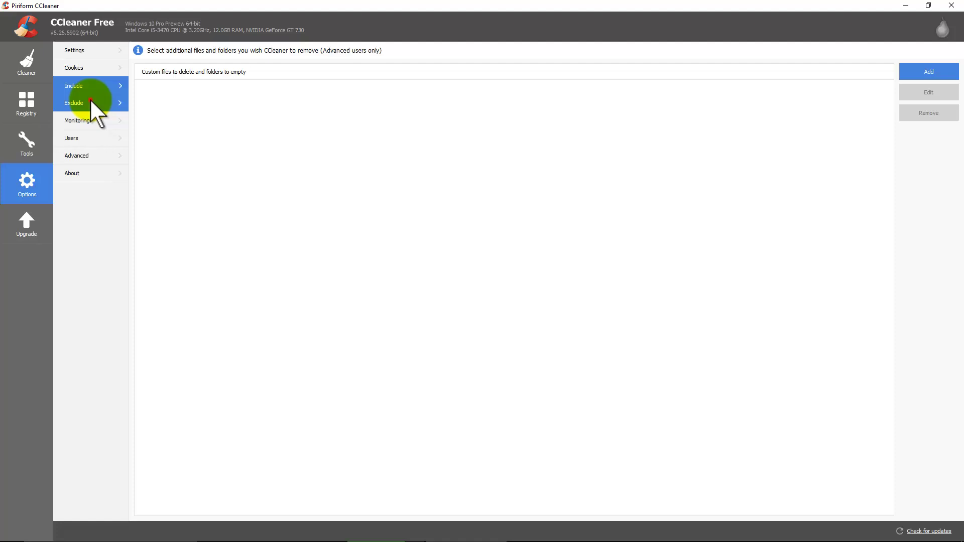
left_click(90, 99)
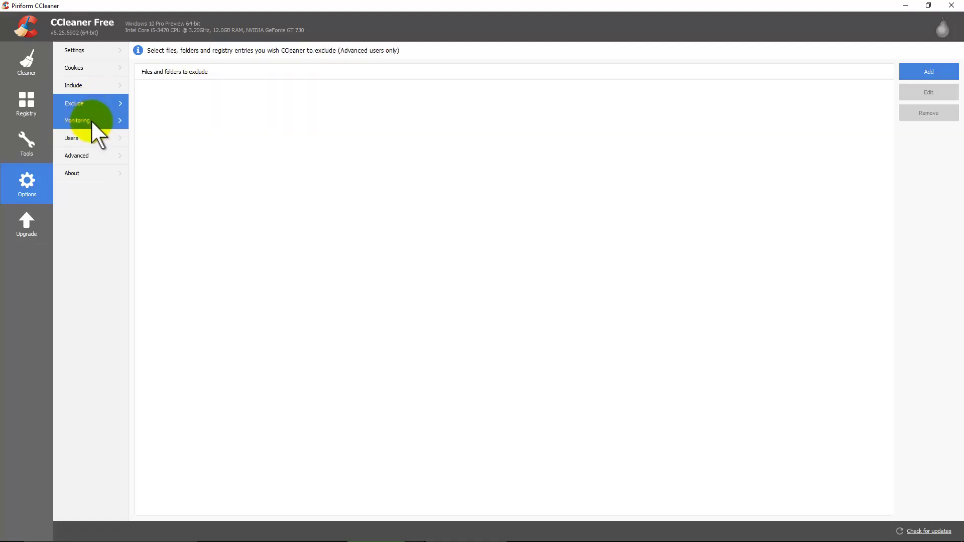
left_click(91, 120)
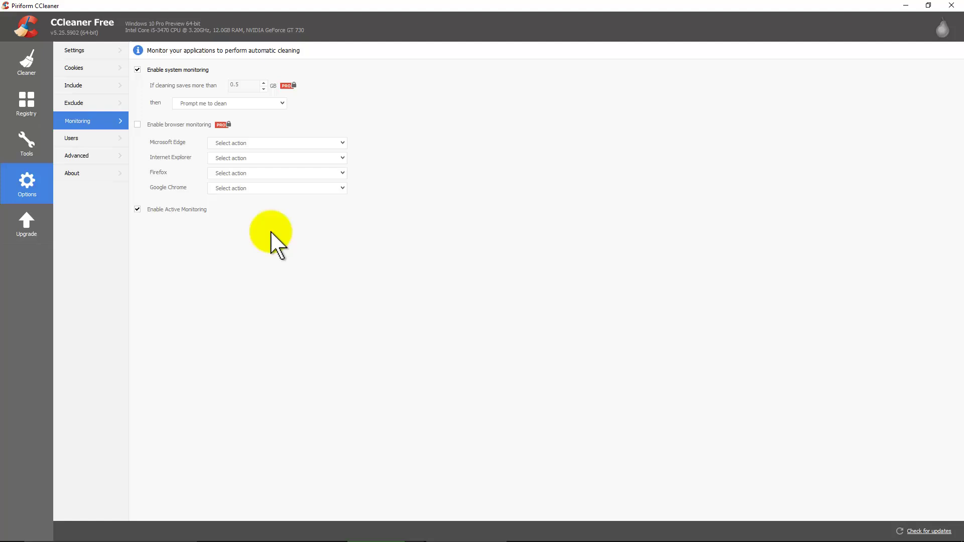
Step: Disable system monitoring and Active Monitoring, confirming the warning, then view the Users page (Current user only)
left_click(136, 69)
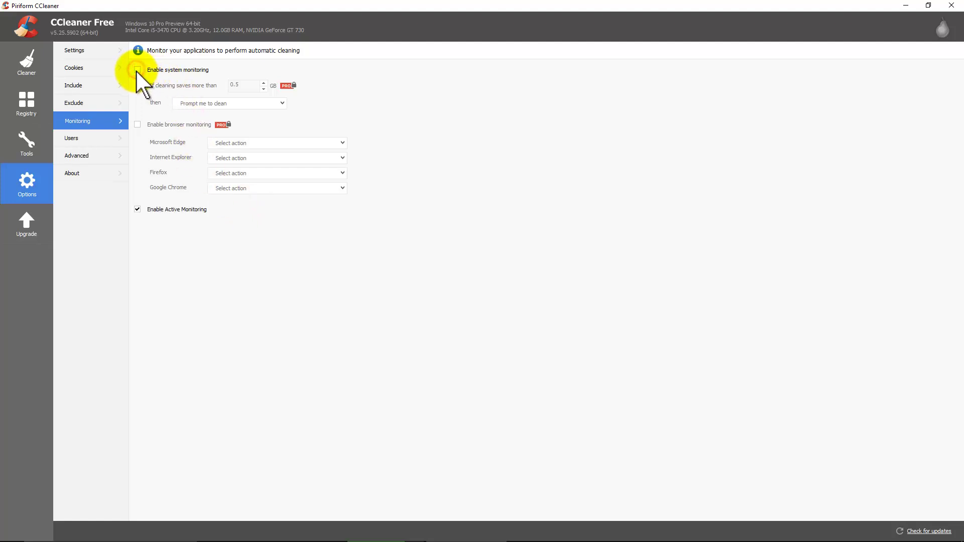
left_click(137, 209)
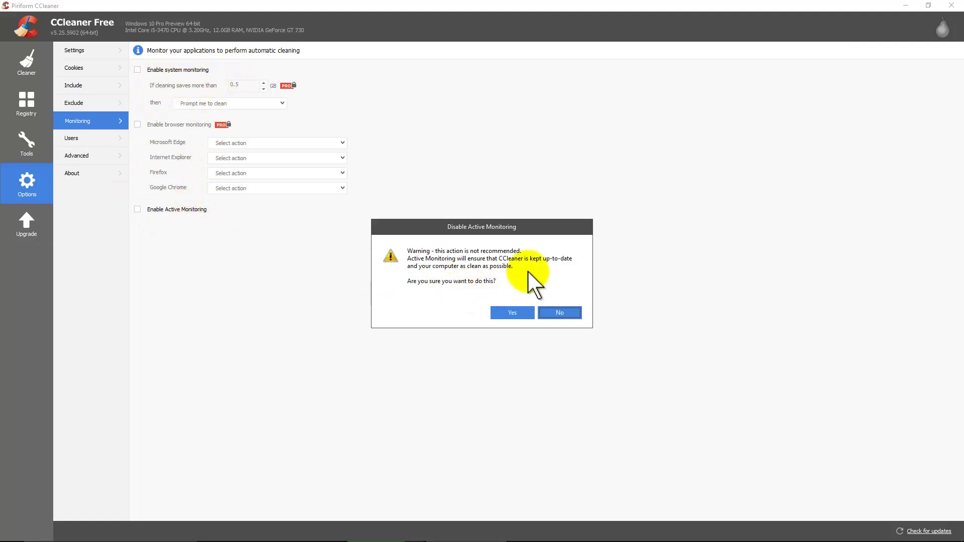
left_click(512, 312)
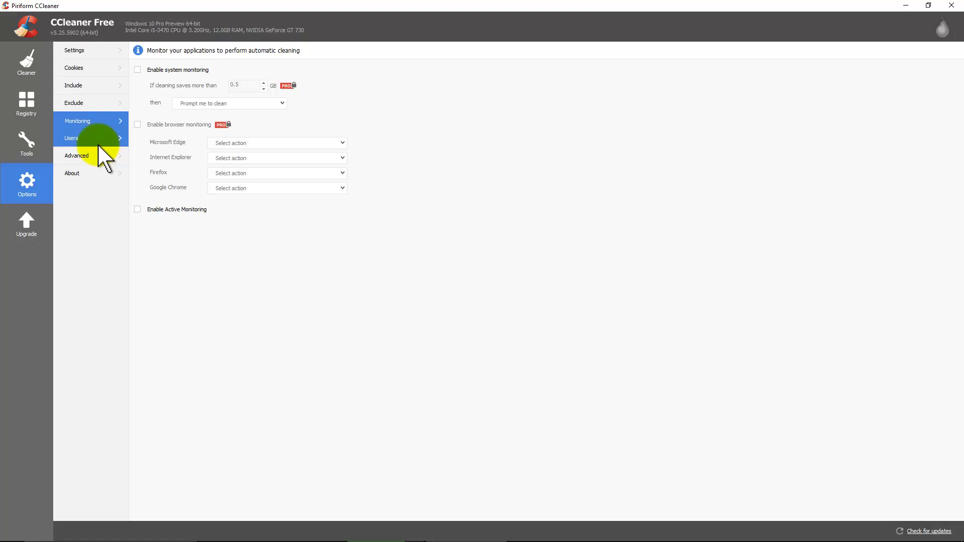
left_click(103, 133)
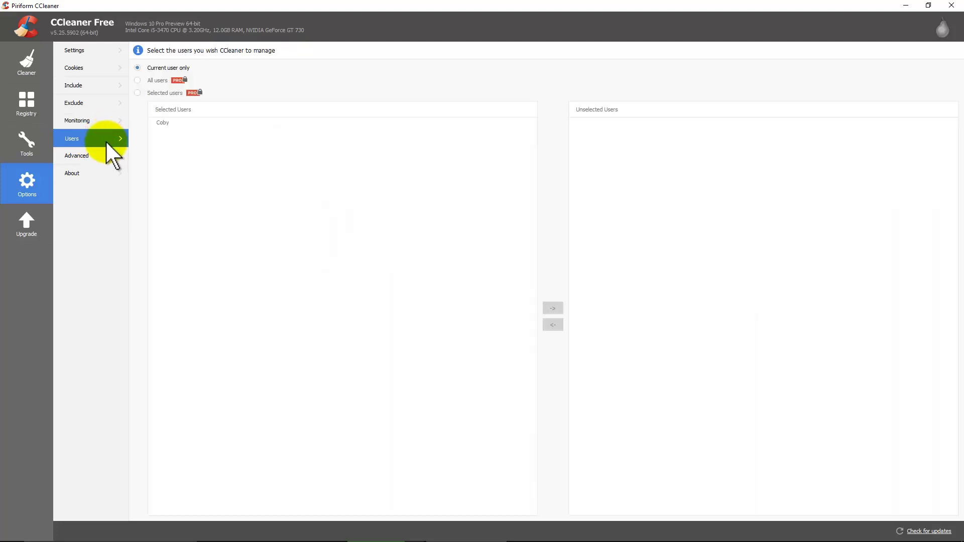
Step: Check the Advanced and About option pages, then go back to the Cleaner results showing 4,882 MB removed
left_click(100, 152)
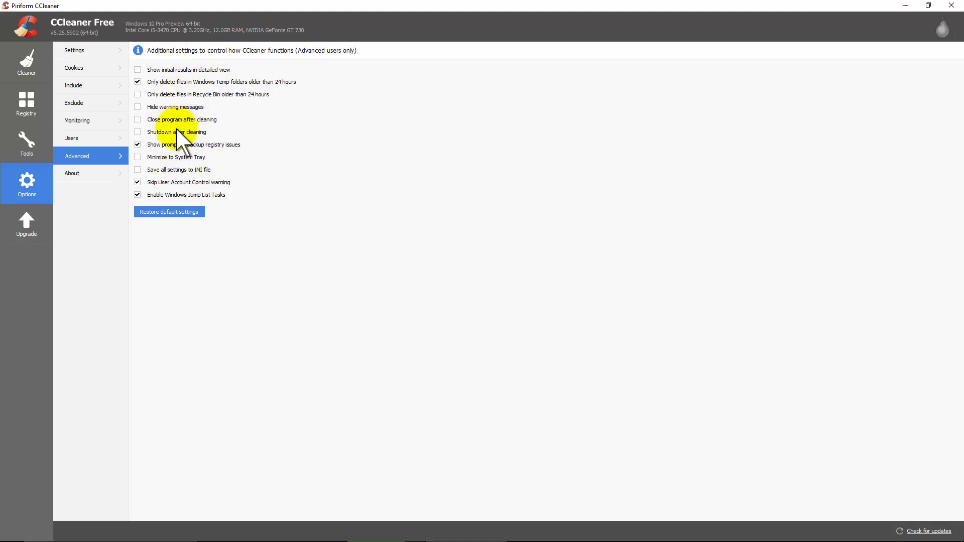
left_click(95, 170)
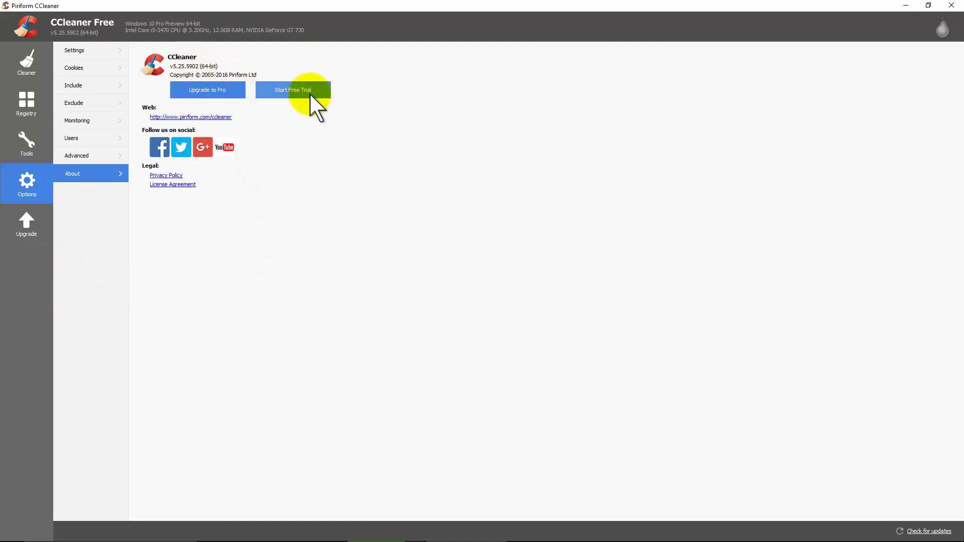
left_click(38, 69)
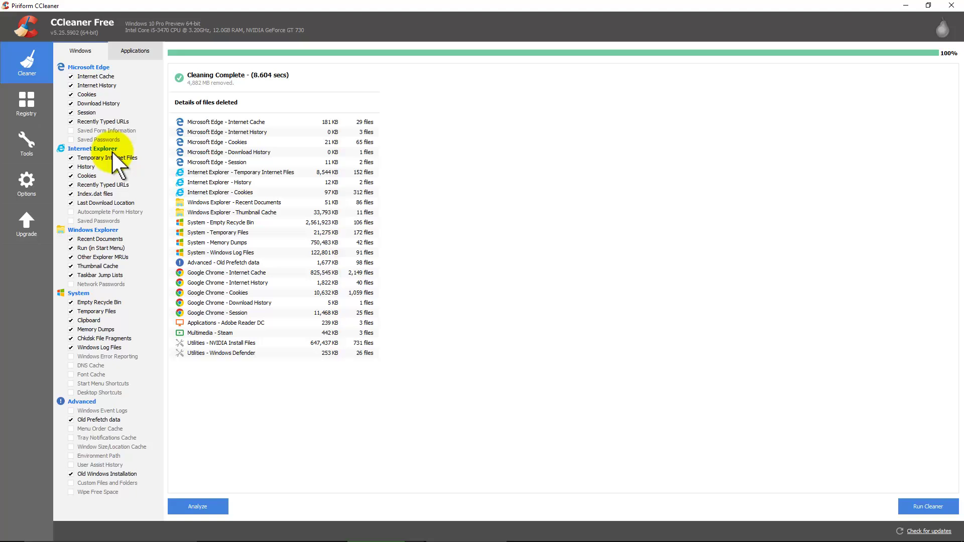
Step: Revisit Registry, Uninstall, Browser Plugins and Startup, then restore the CCleaner window down from full screen
left_click(26, 105)
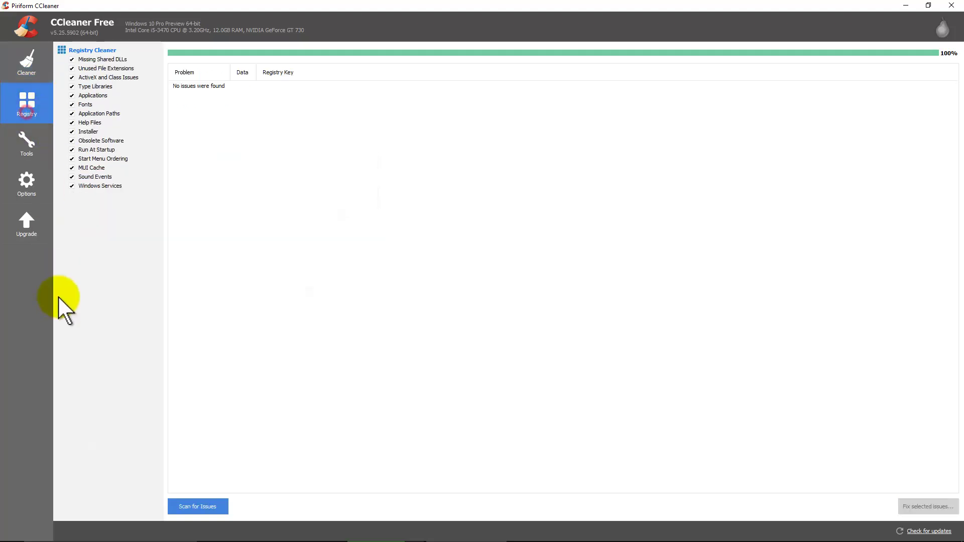
left_click(23, 140)
left_click(75, 51)
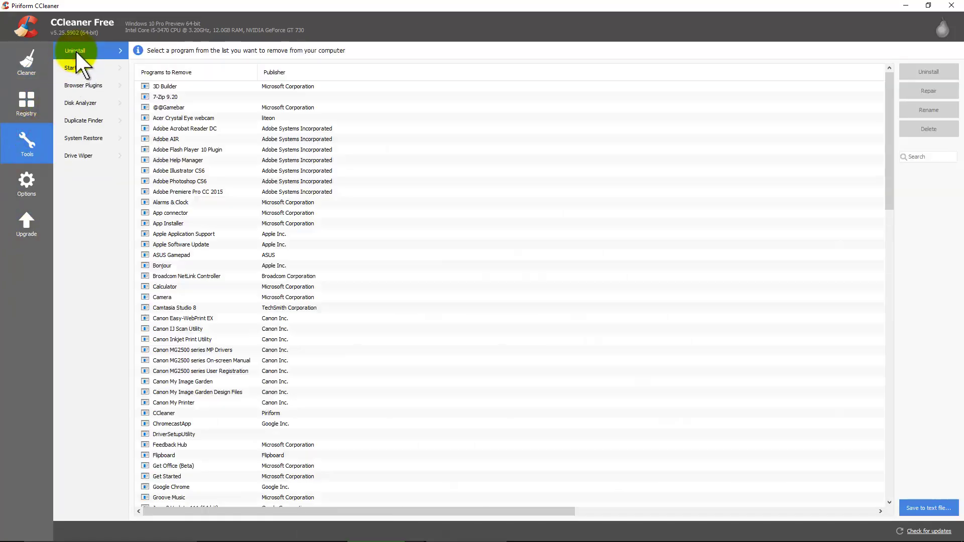
left_click(99, 86)
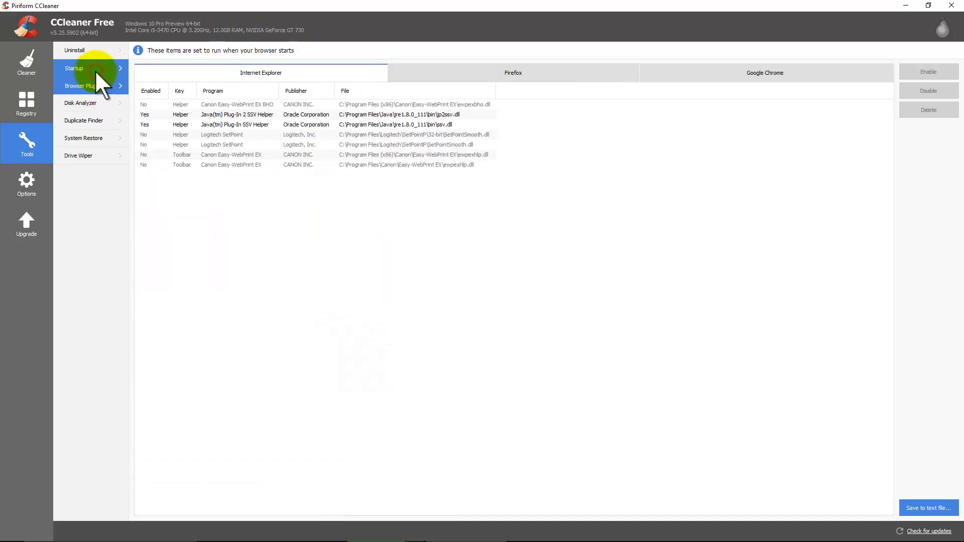
left_click(95, 70)
left_click(264, 387)
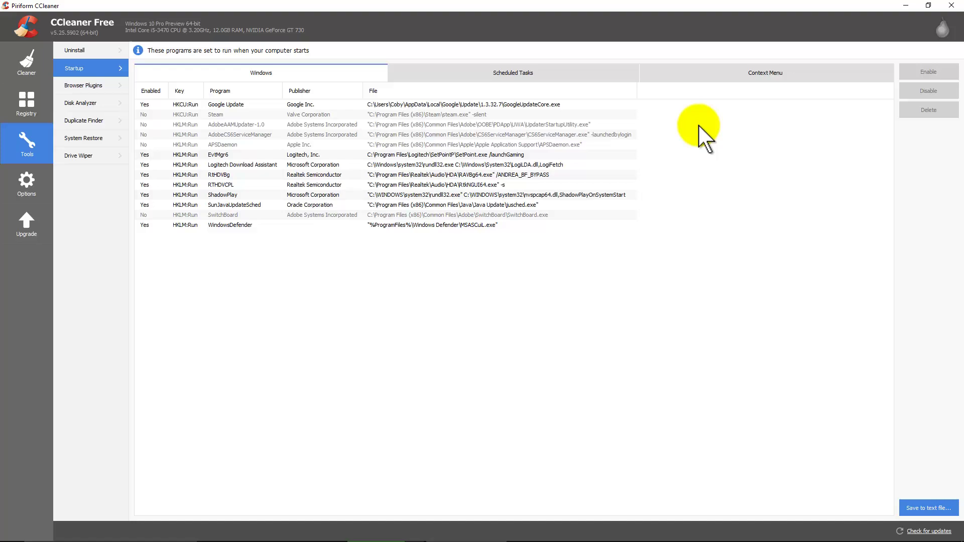
left_click(932, 8)
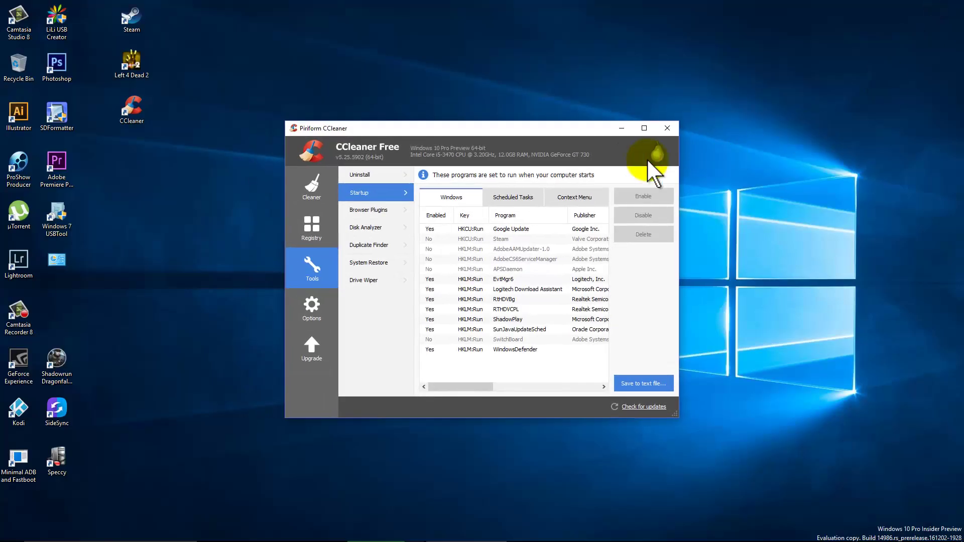